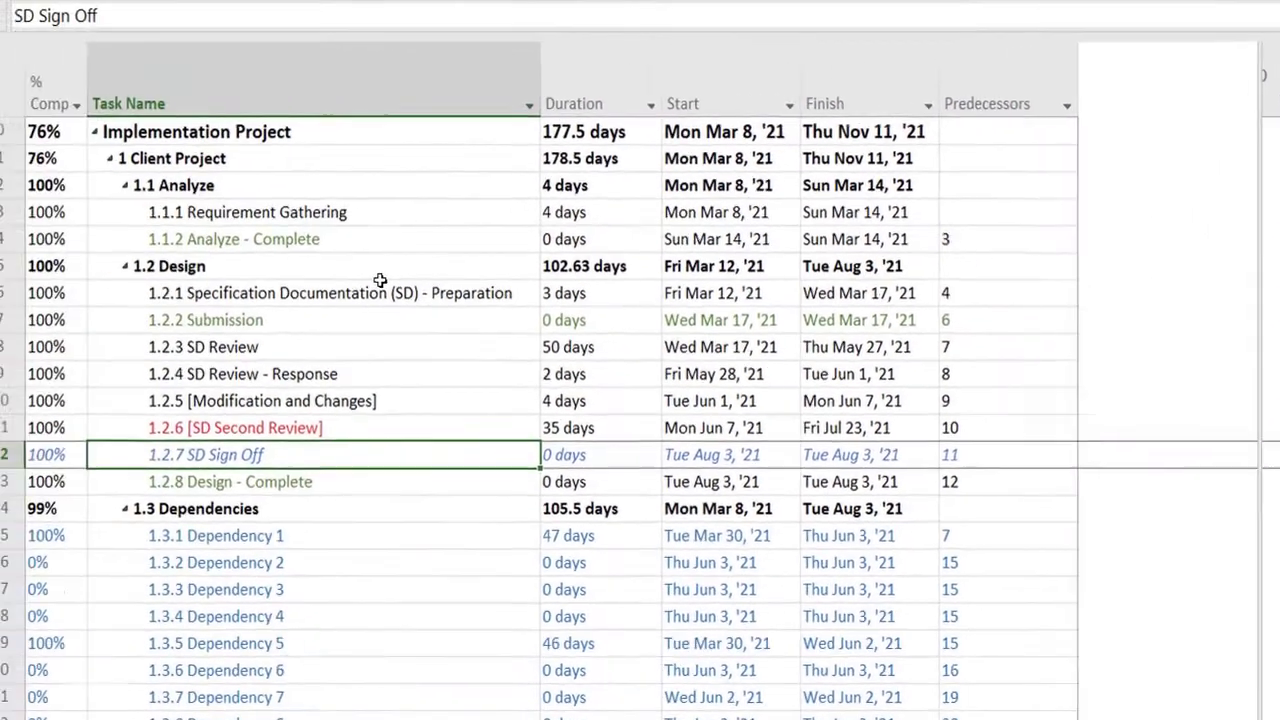
Open the task information for Specification Documentation (SD) - Preparation, examine its predecessor entry, and close it without changes.
{"action": "left_click", "coordinate": [380, 281]}
{"action": "left_click", "coordinate": [1001, 294]}
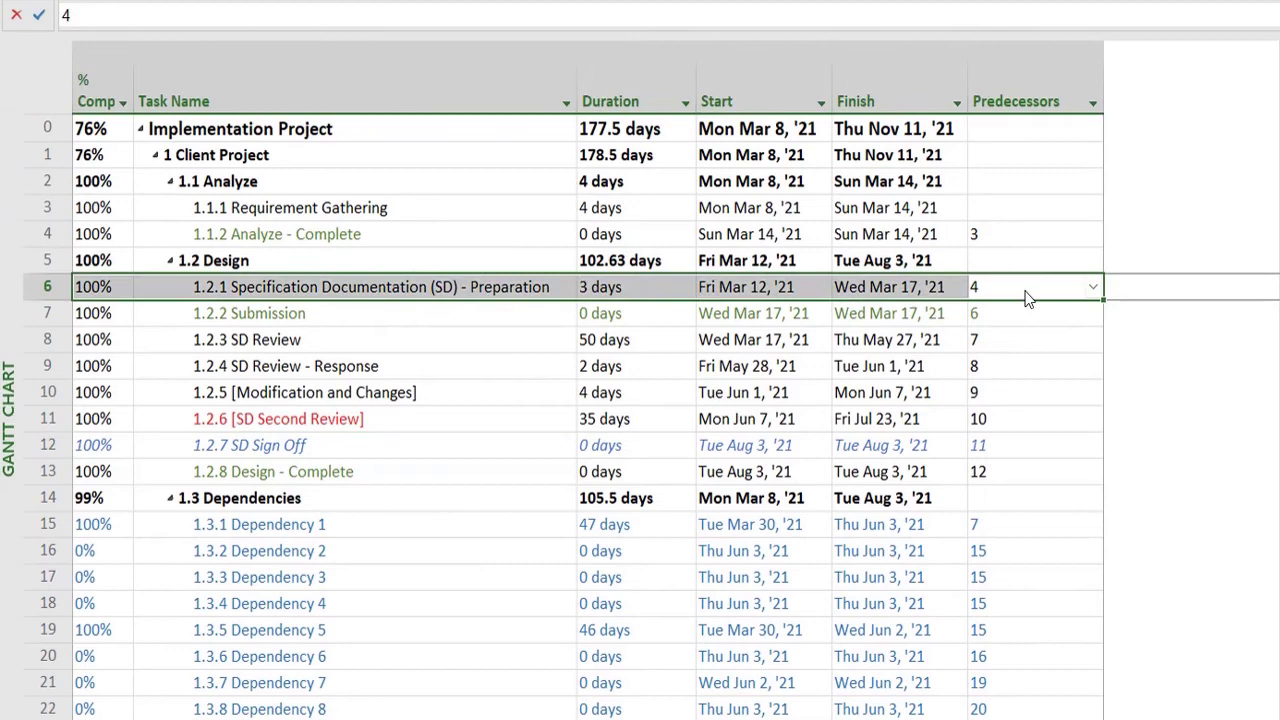
{"action": "key", "text": "shift+F2"}
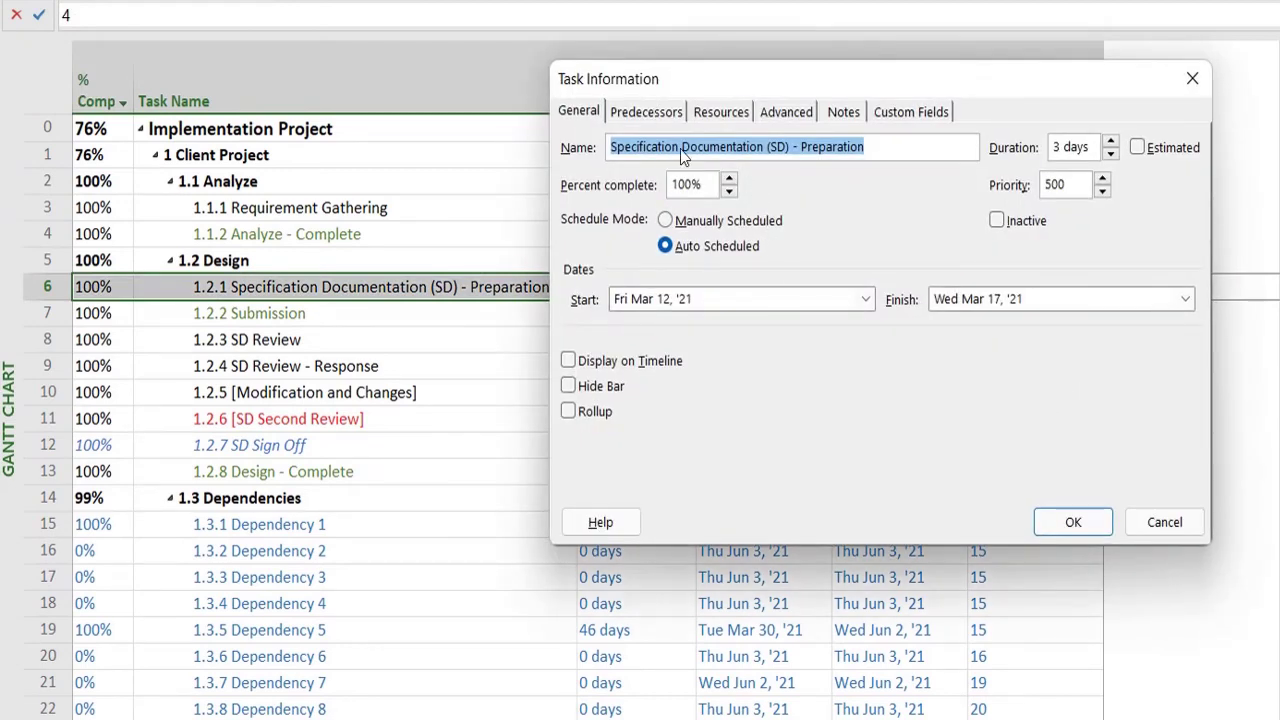
{"action": "left_click", "coordinate": [636, 118]}
{"action": "left_click_drag", "start_coordinate": [695, 90], "coordinate": [389, 211]}
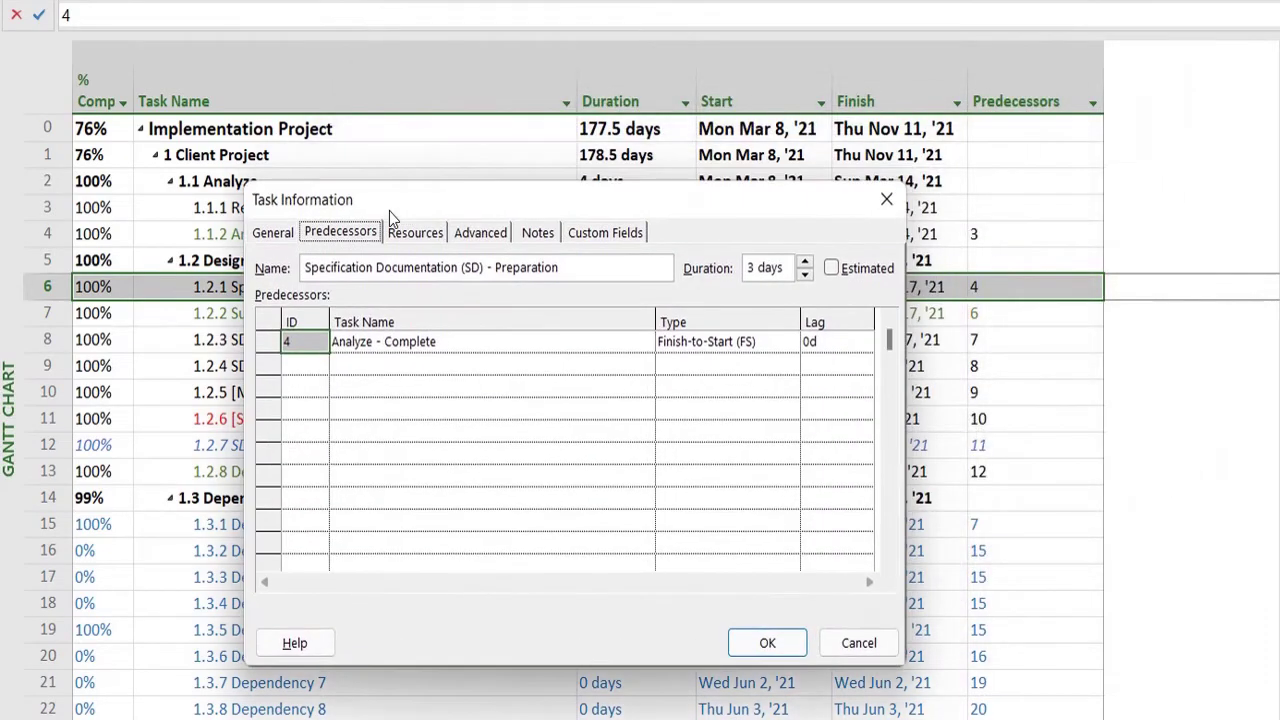
{"action": "left_click", "coordinate": [399, 401]}
{"action": "left_click", "coordinate": [302, 341]}
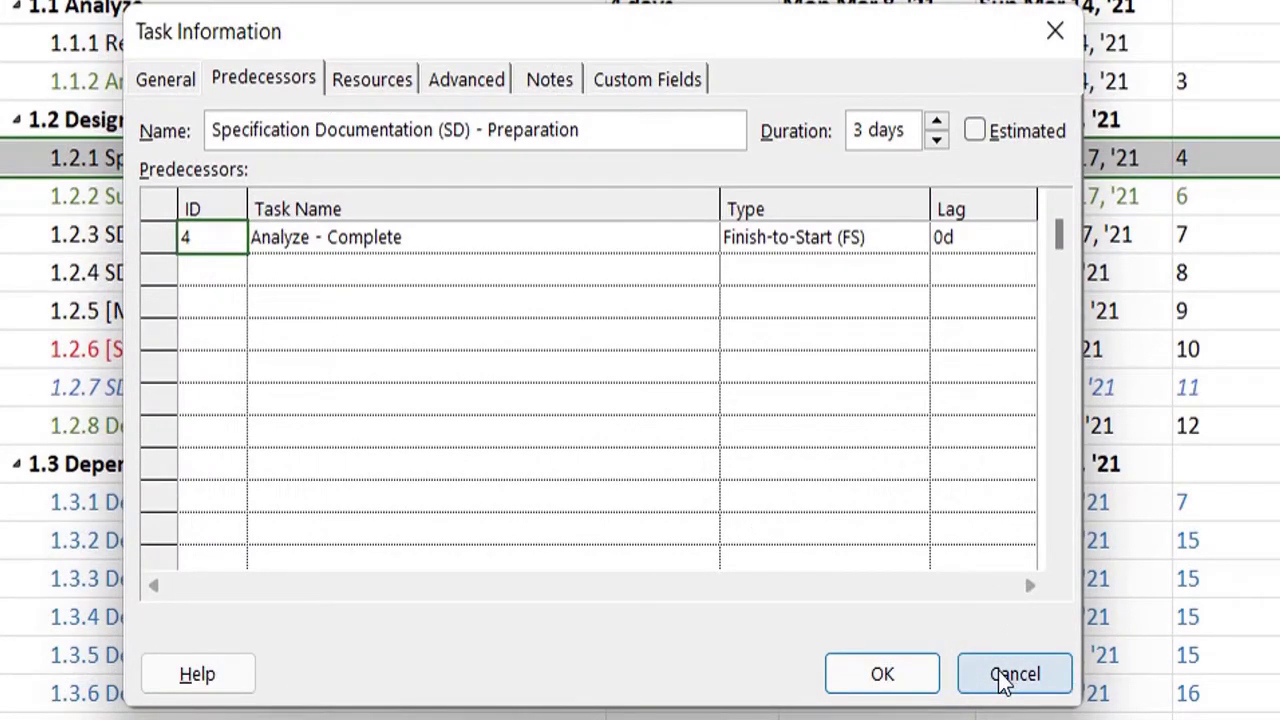
{"action": "left_click", "coordinate": [1003, 677]}
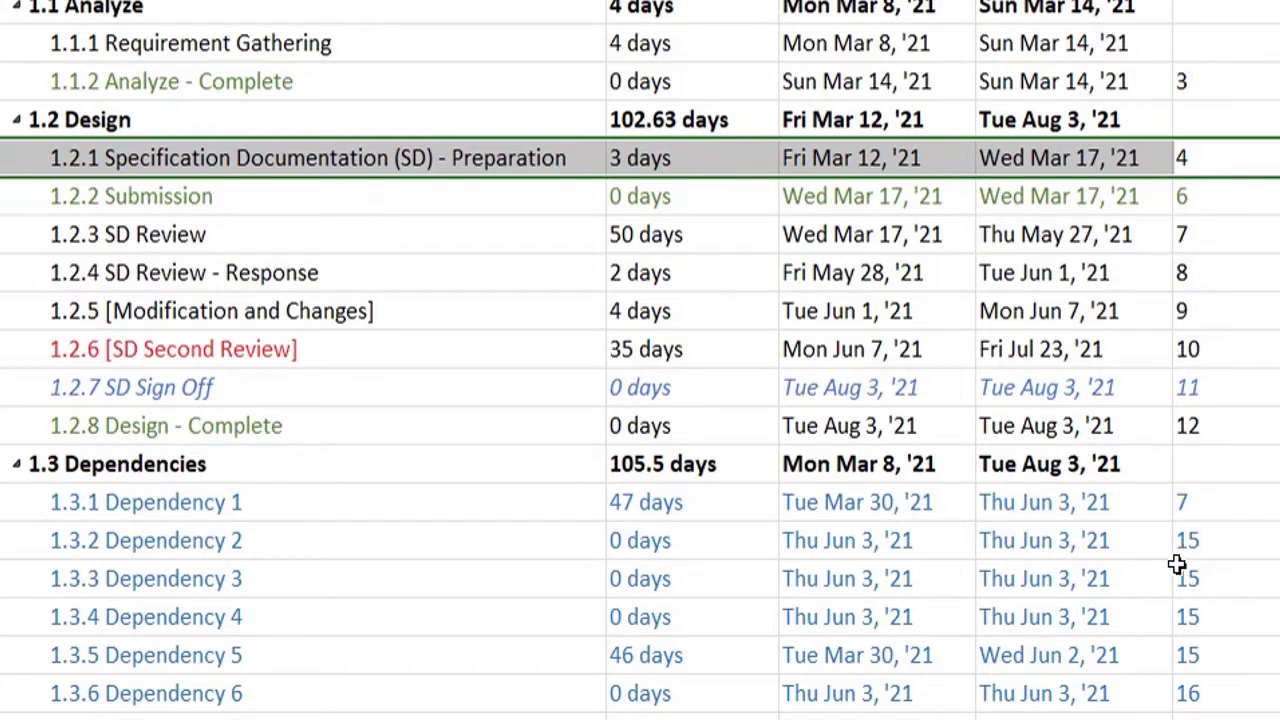
Clear the predecessor of the SD Review task in the Design phase.
{"action": "left_click", "coordinate": [1218, 502]}
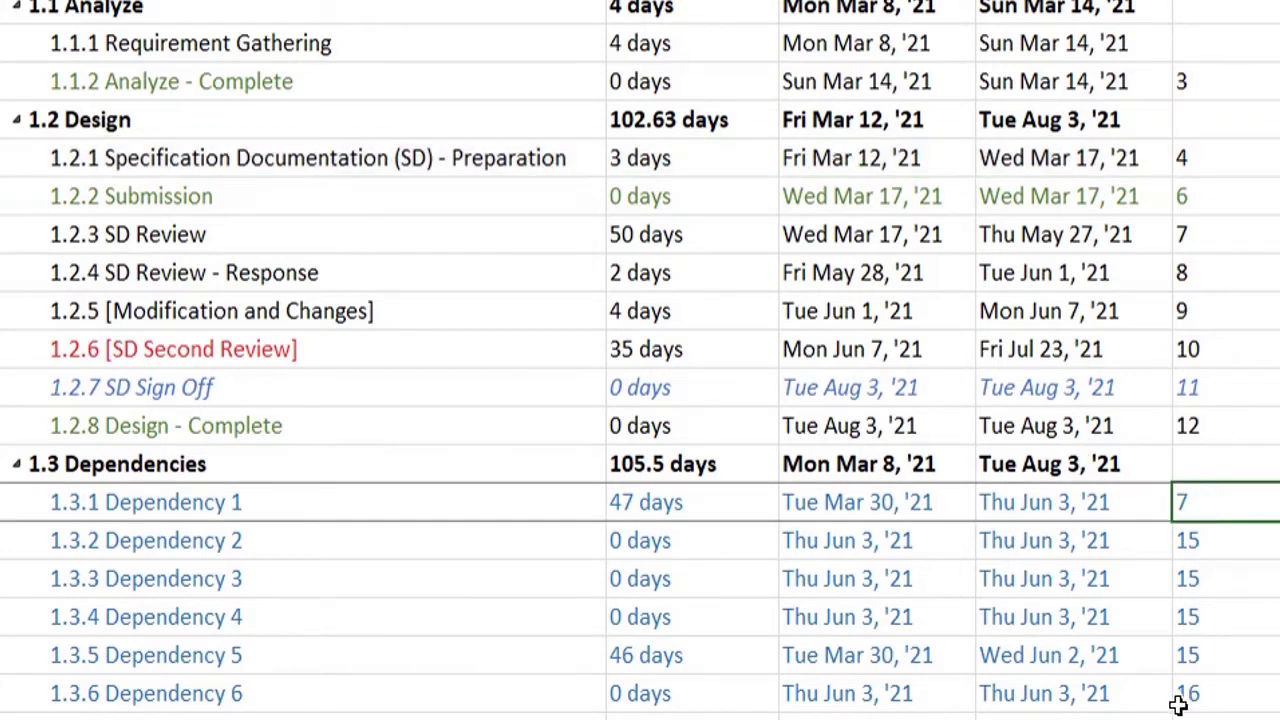
{"action": "left_click", "coordinate": [1245, 235]}
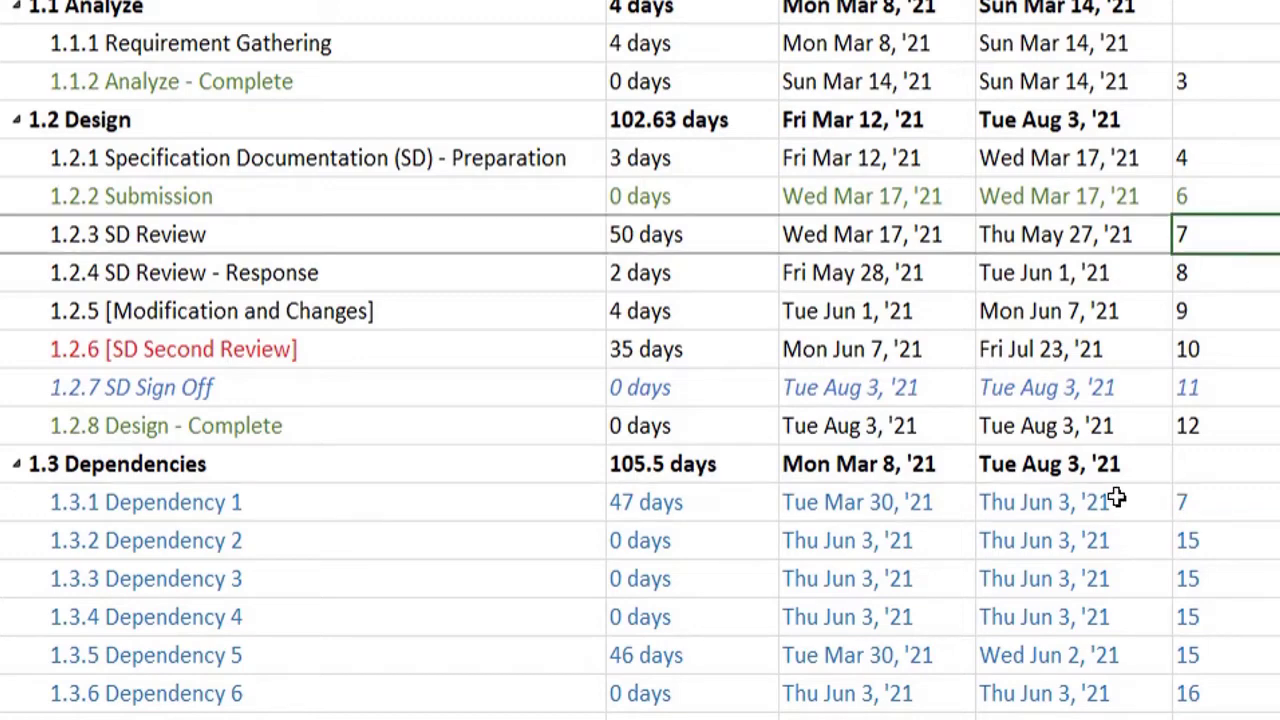
{"action": "key", "text": "BackSpace"}
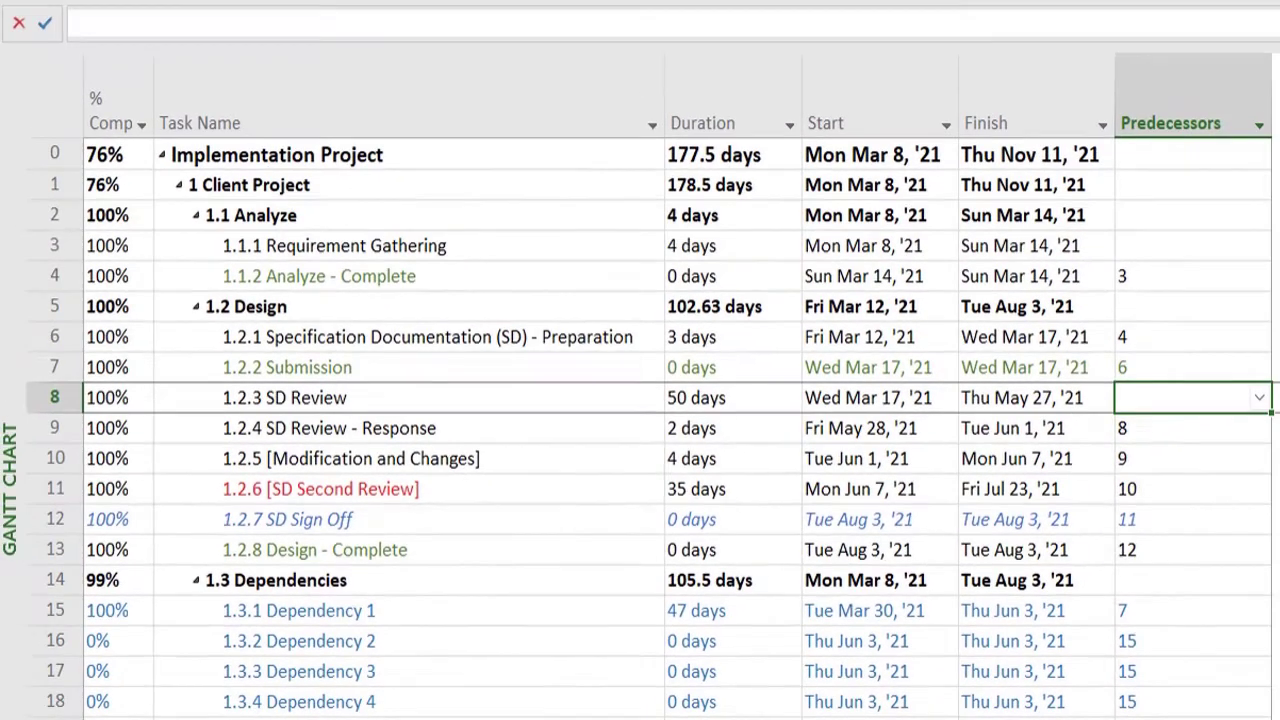
{"action": "left_click", "coordinate": [334, 278]}
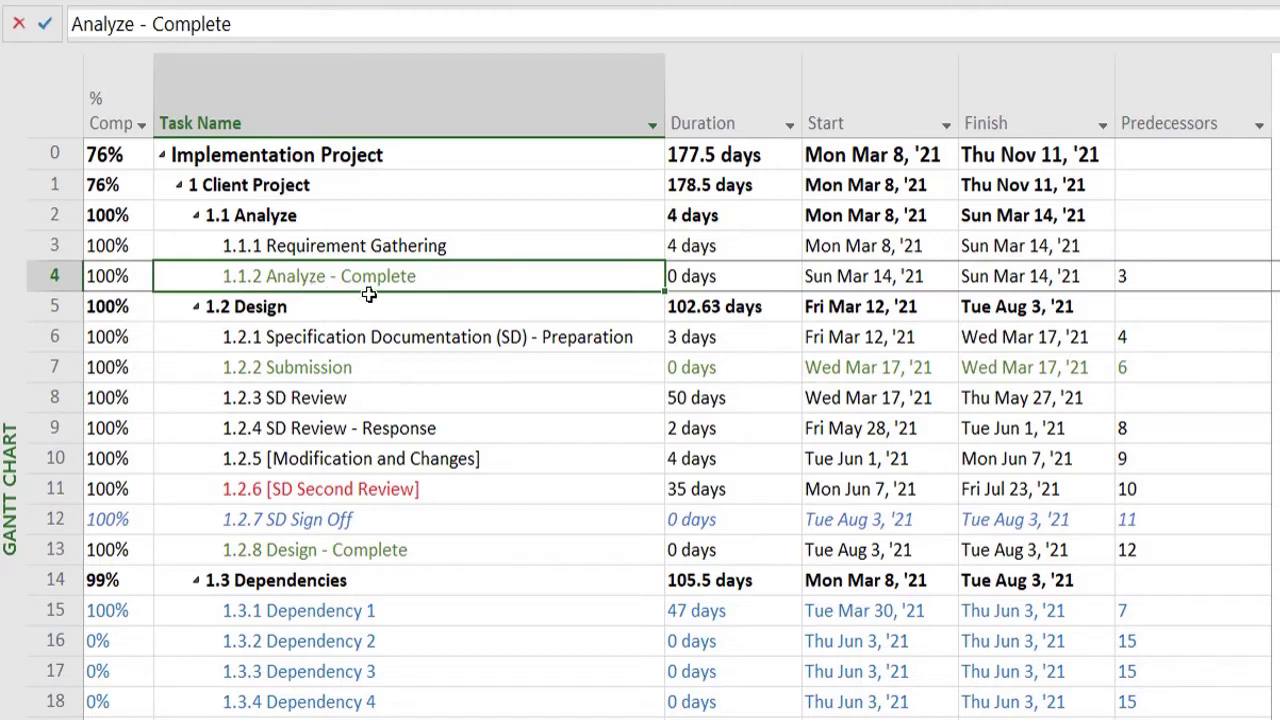
Choose task 4, Analyze - Complete, as the predecessor of SD Review from the list of project tasks.
{"action": "left_click", "coordinate": [1187, 398]}
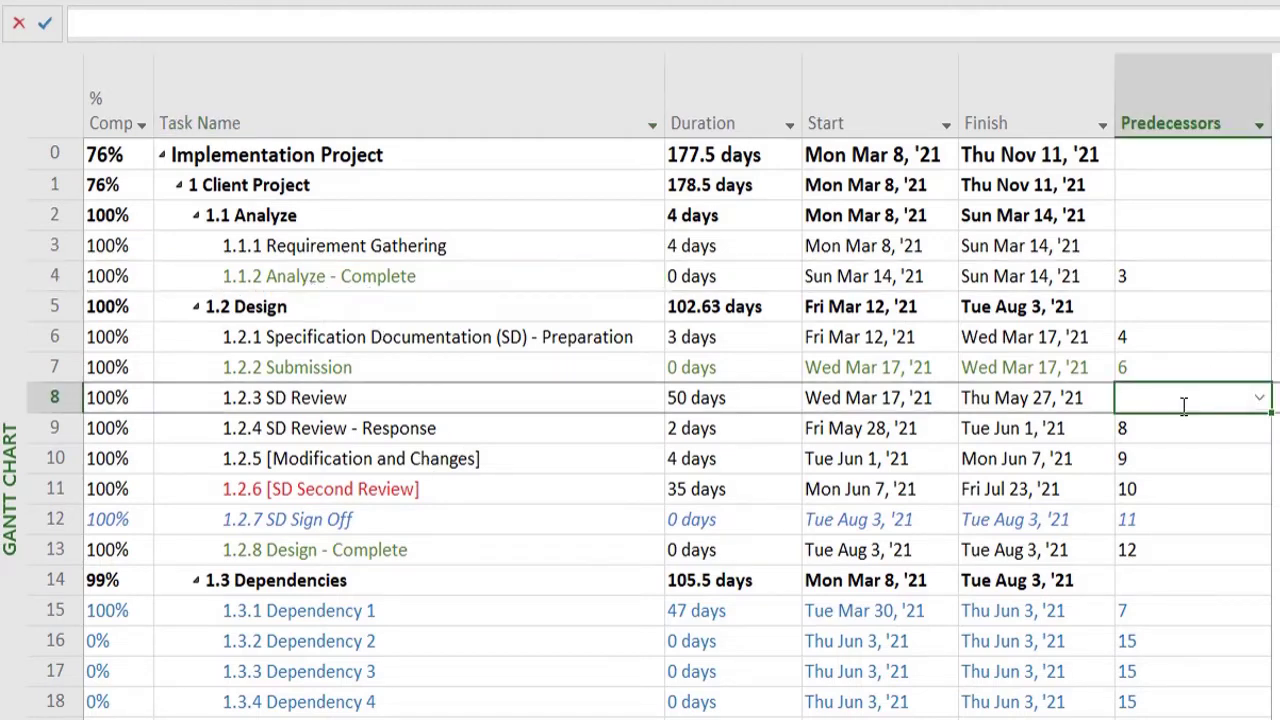
{"action": "left_click", "coordinate": [1258, 398]}
{"action": "left_click_drag", "start_coordinate": [1252, 520], "coordinate": [1258, 635]}
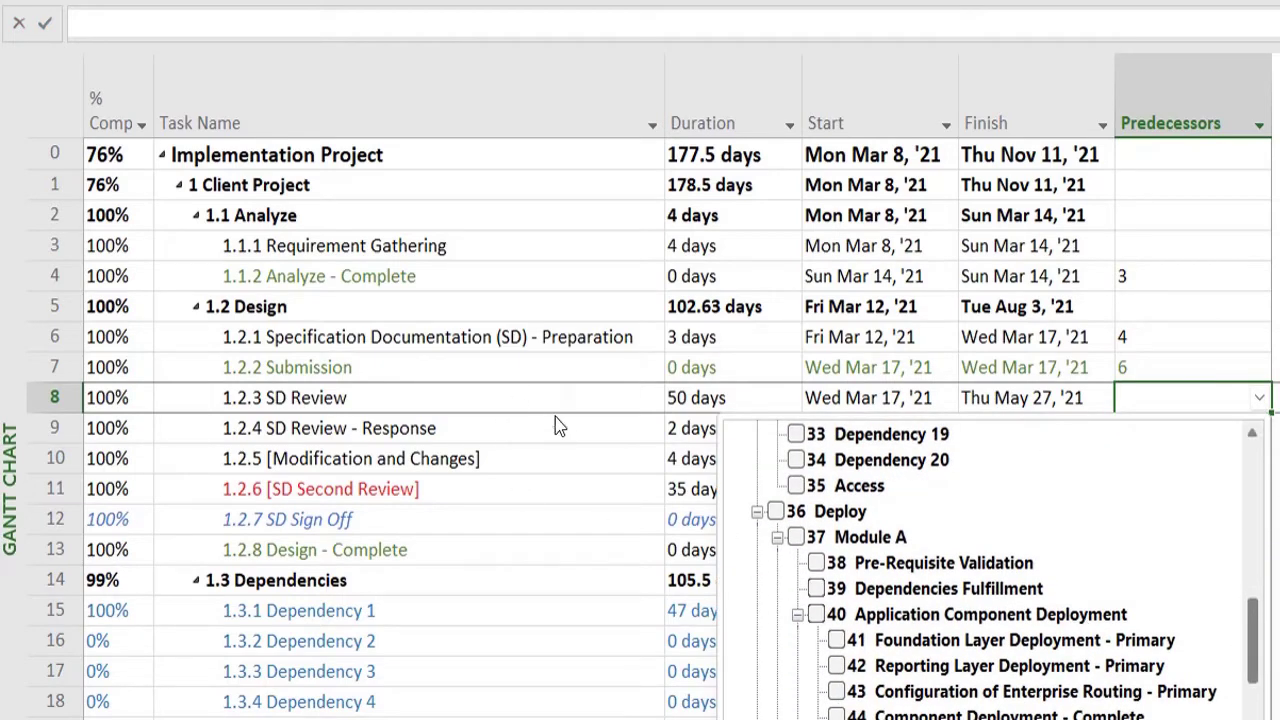
{"action": "left_click_drag", "start_coordinate": [1254, 636], "coordinate": [1254, 480]}
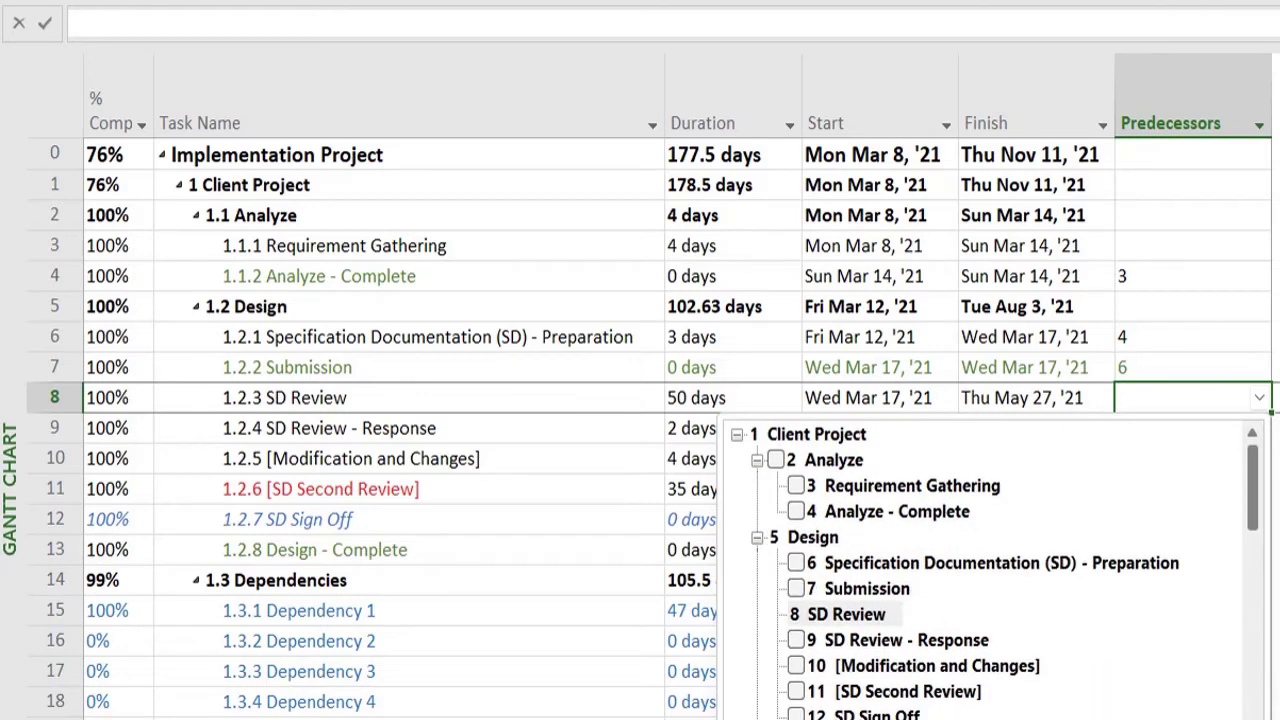
{"action": "left_click", "coordinate": [796, 511]}
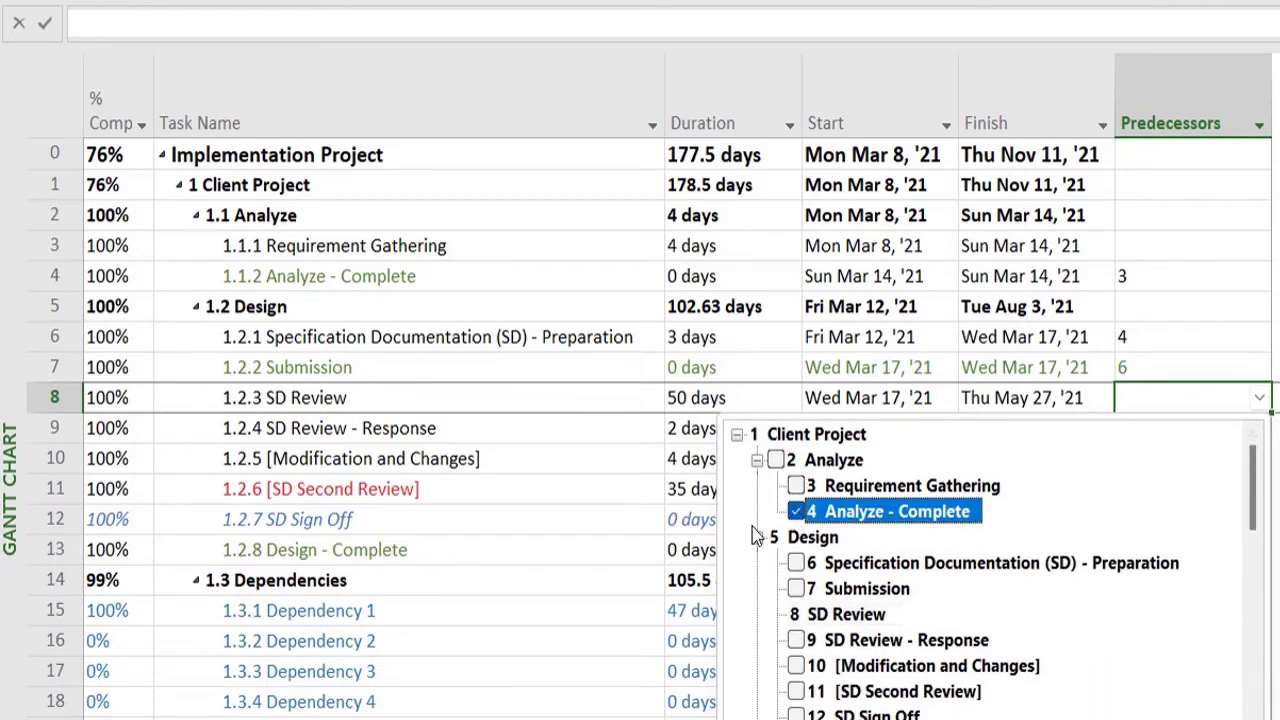
Open the task information for SD Review and examine its predecessor's ID, task name, link type and lag.
{"action": "double_click", "coordinate": [1152, 400]}
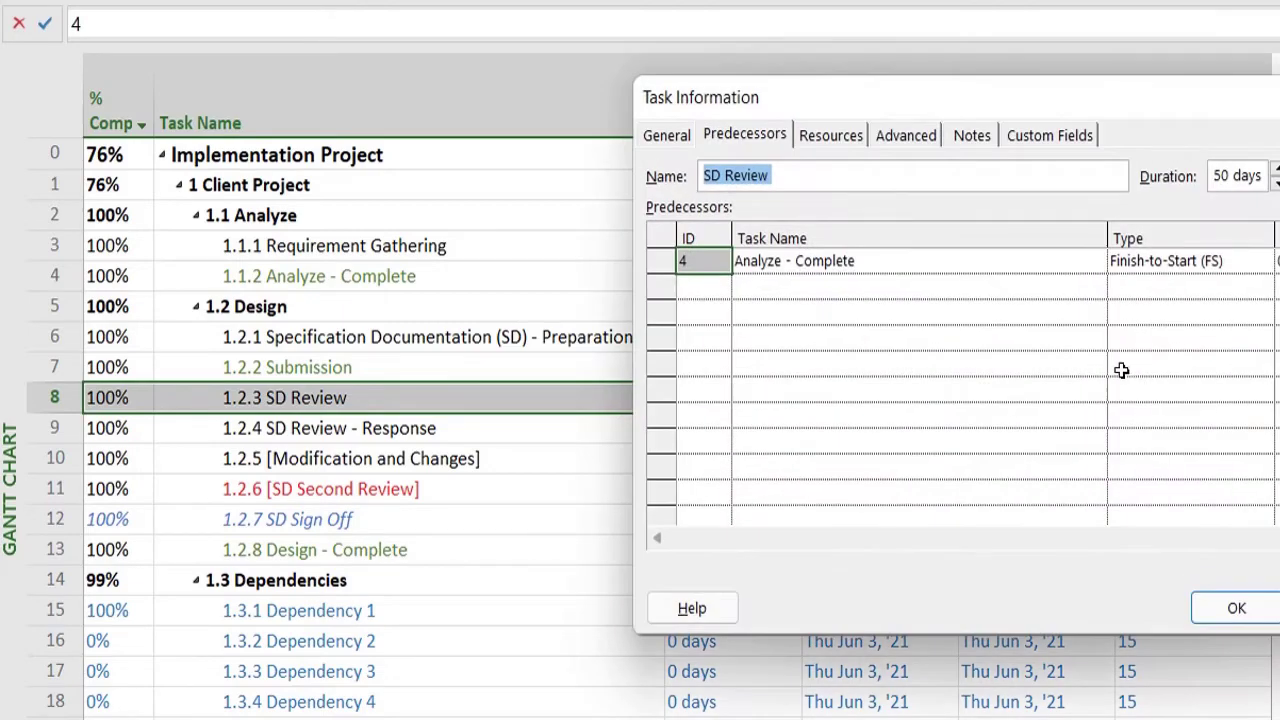
{"action": "left_click", "coordinate": [1170, 261]}
{"action": "left_click", "coordinate": [694, 262]}
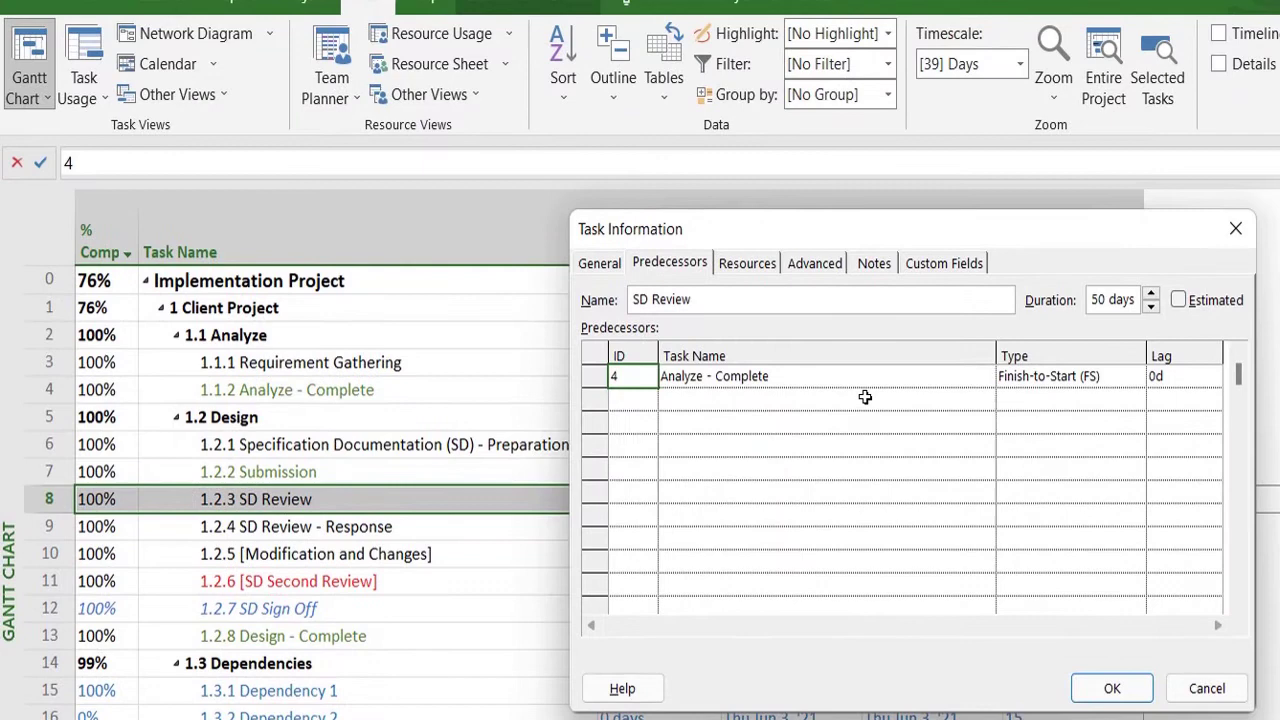
{"action": "left_click", "coordinate": [864, 375]}
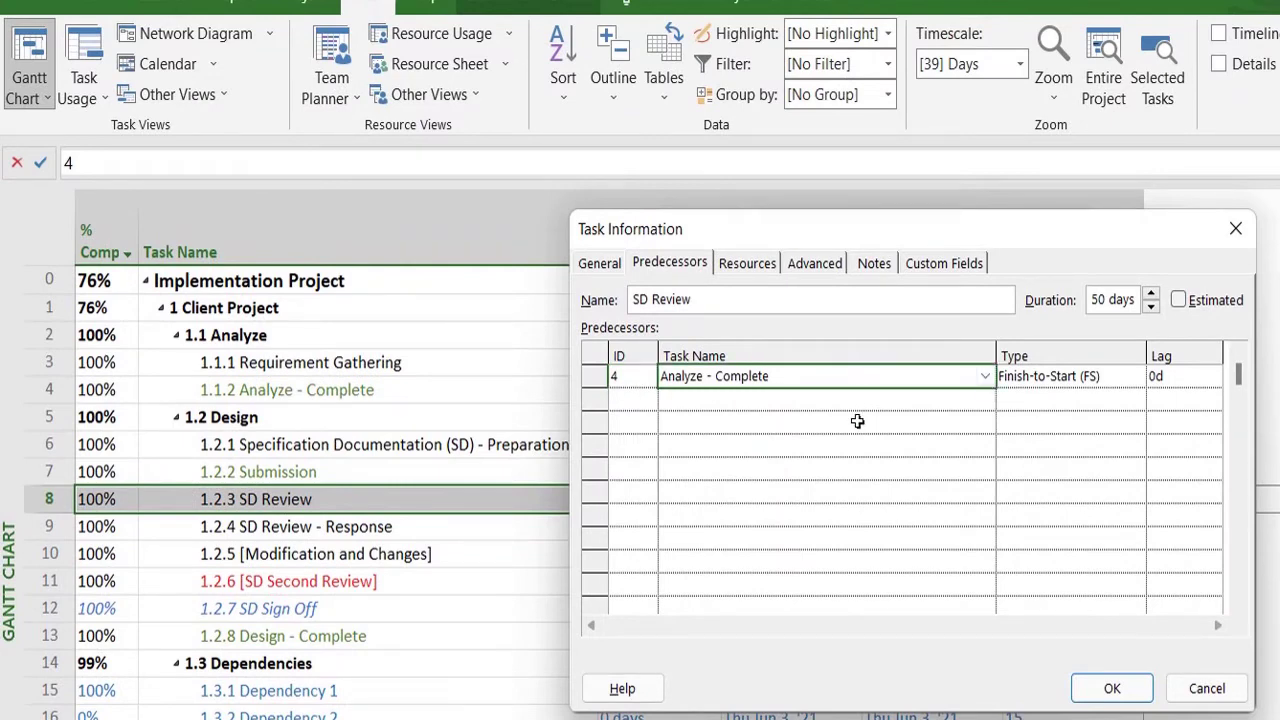
{"action": "left_click", "coordinate": [1062, 377]}
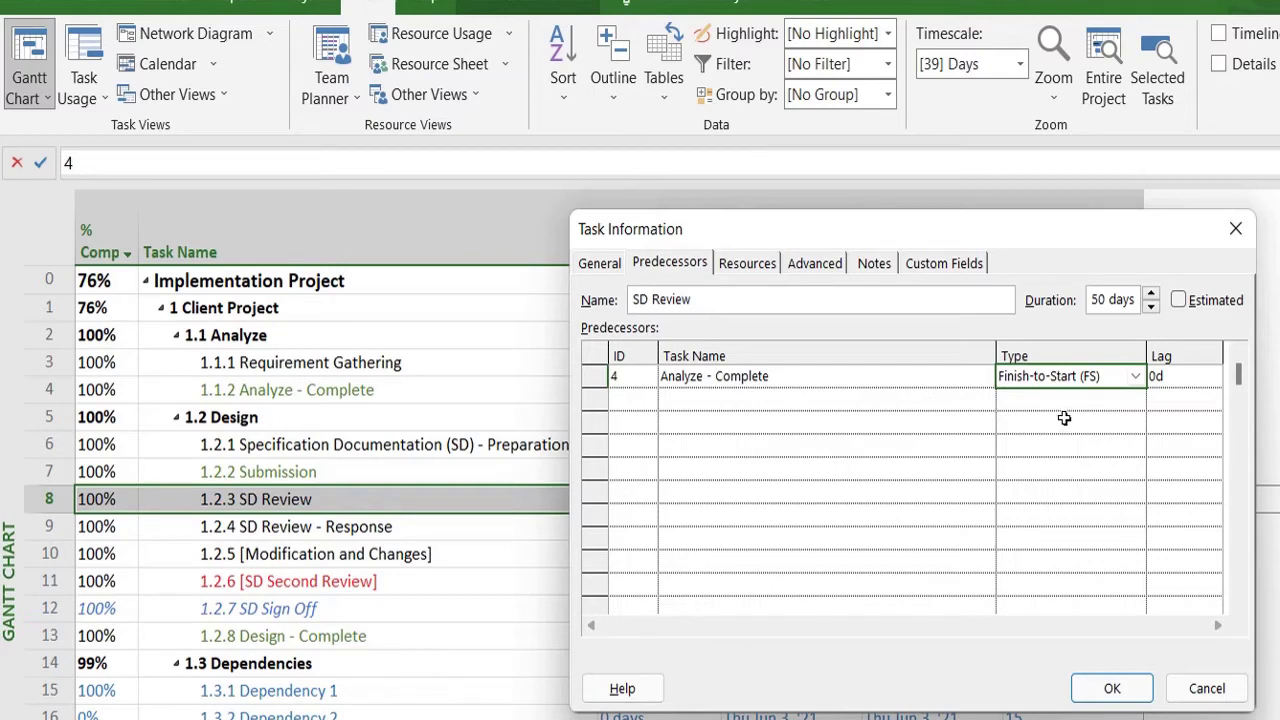
{"action": "left_click", "coordinate": [626, 379]}
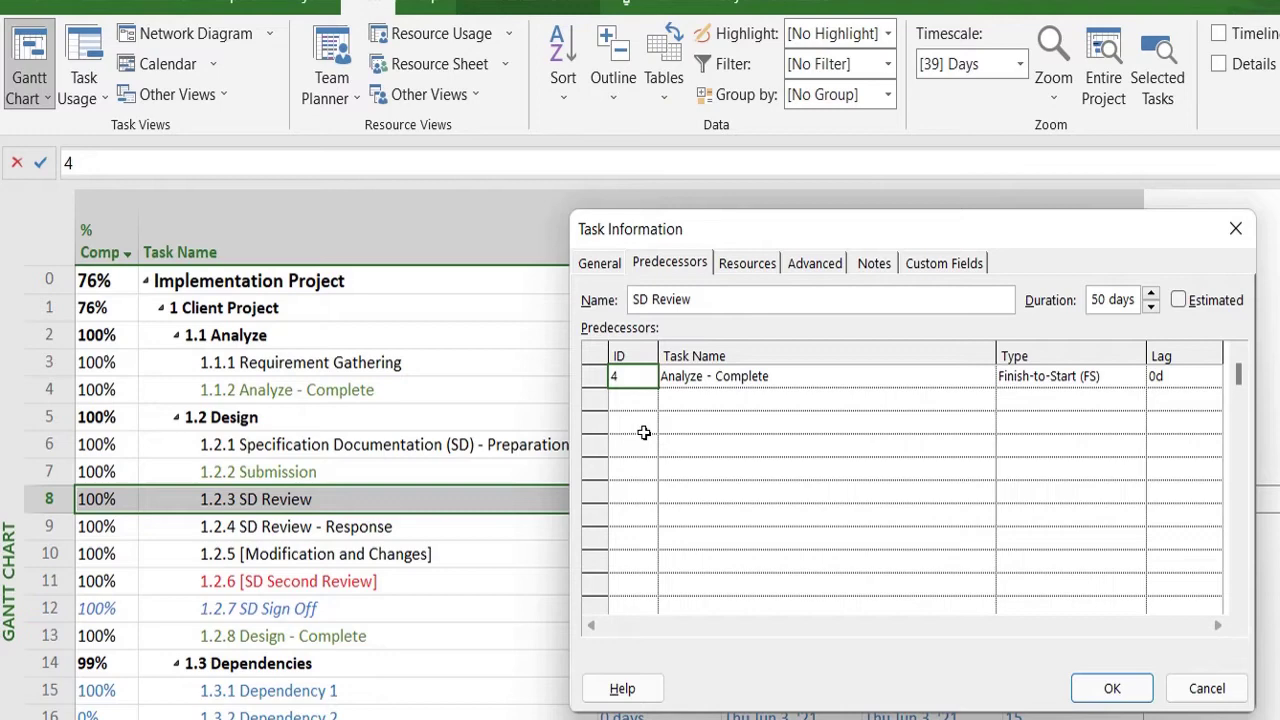
{"action": "left_click", "coordinate": [1085, 377]}
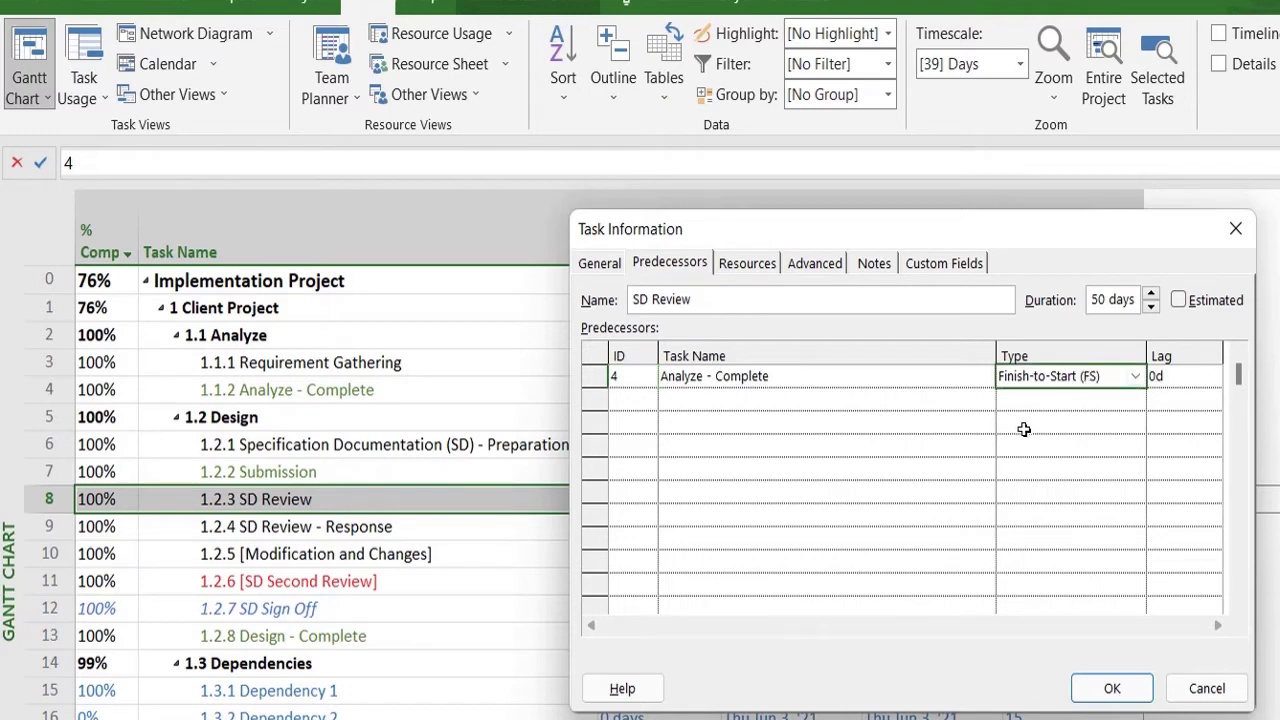
{"action": "left_click", "coordinate": [1172, 384]}
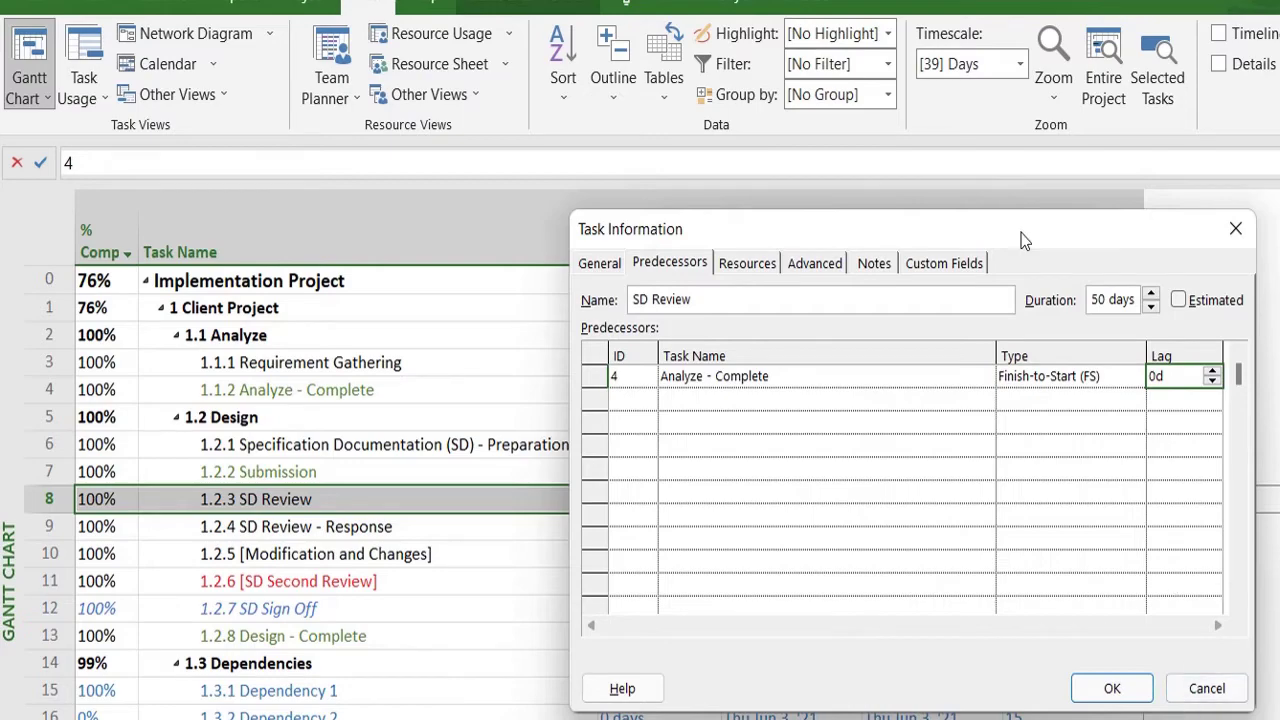
{"action": "left_click_drag", "start_coordinate": [1022, 240], "coordinate": [903, 213]}
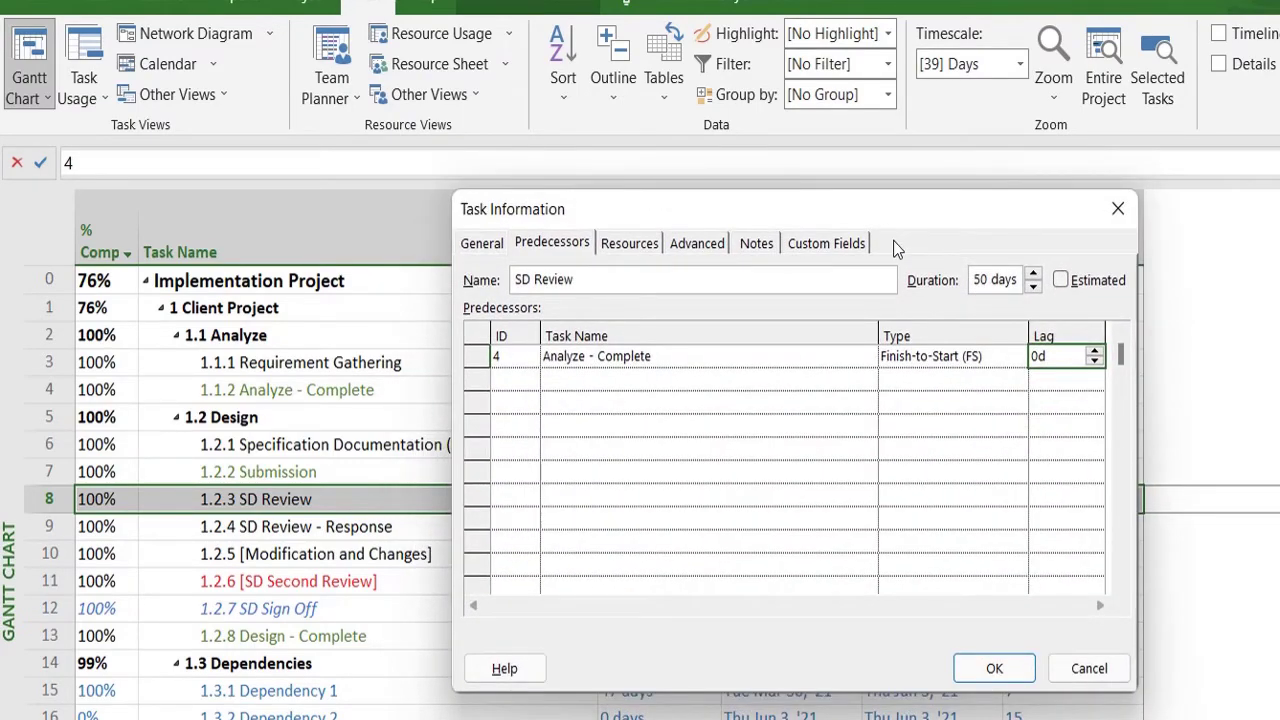
{"action": "left_click", "coordinate": [711, 404]}
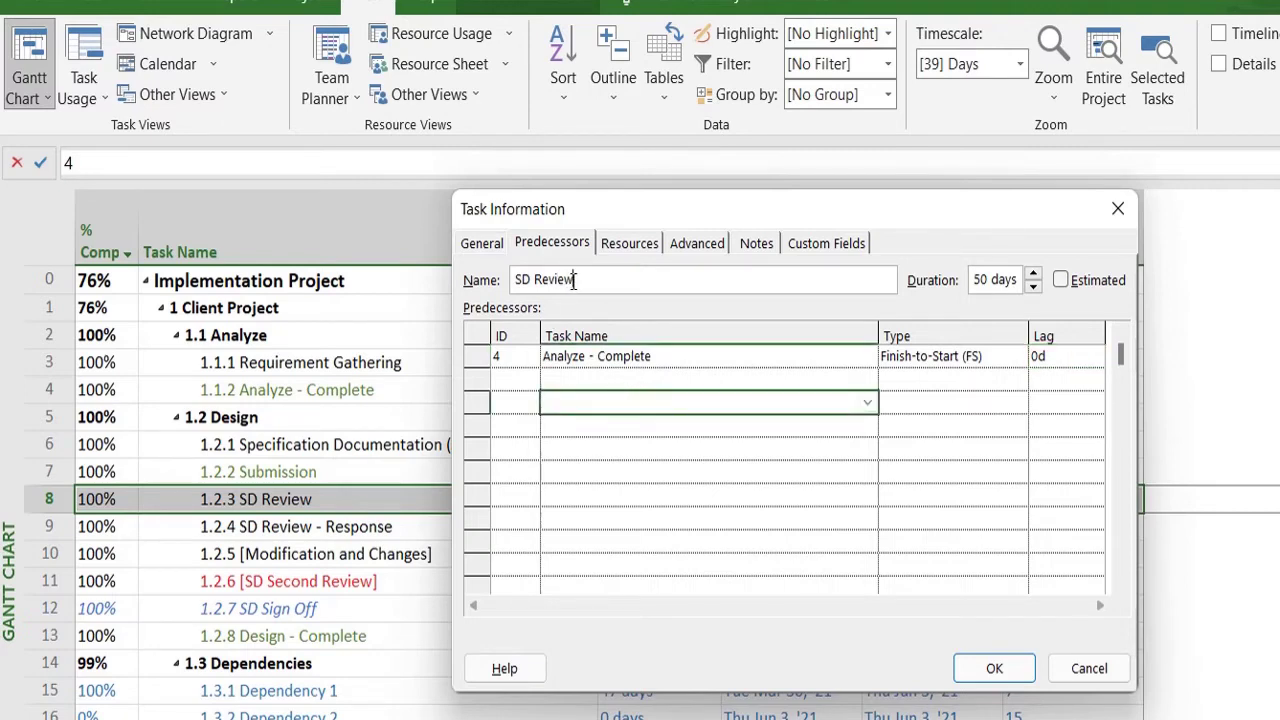
Delete the Analyze - Complete predecessor from the task information of SD Review.
{"action": "left_click", "coordinate": [521, 360]}
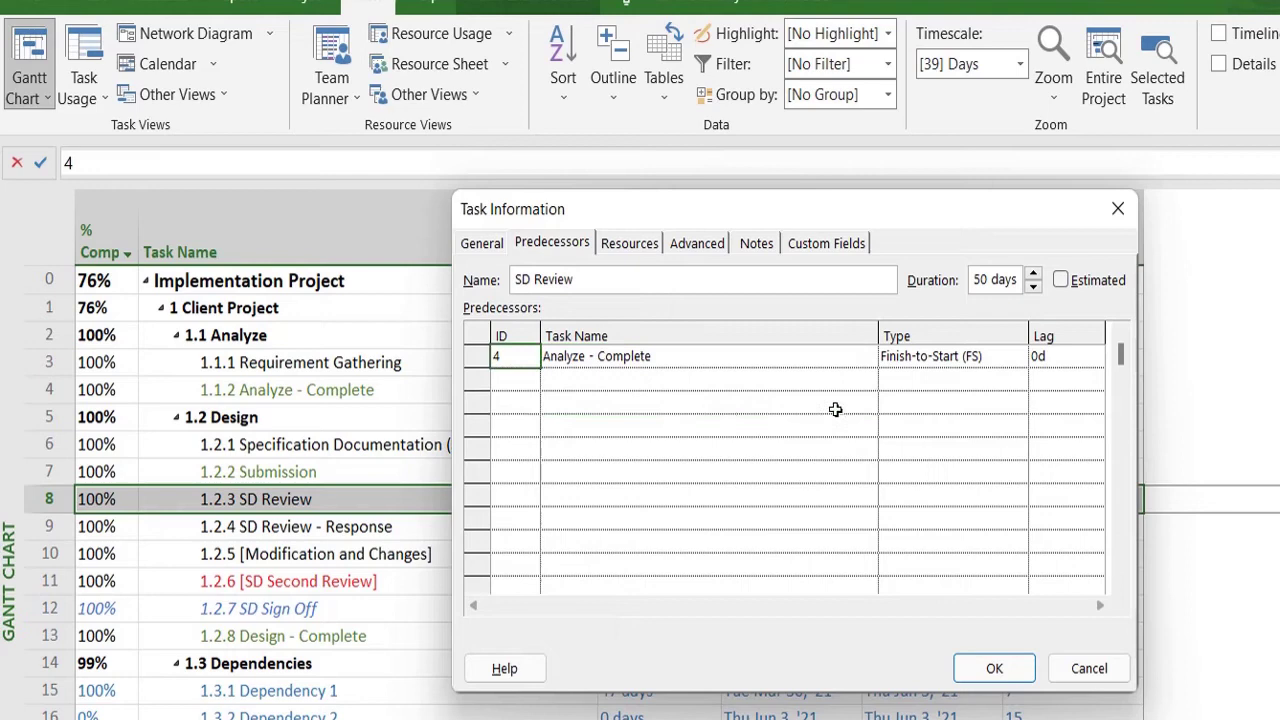
{"action": "key", "text": "Delete"}
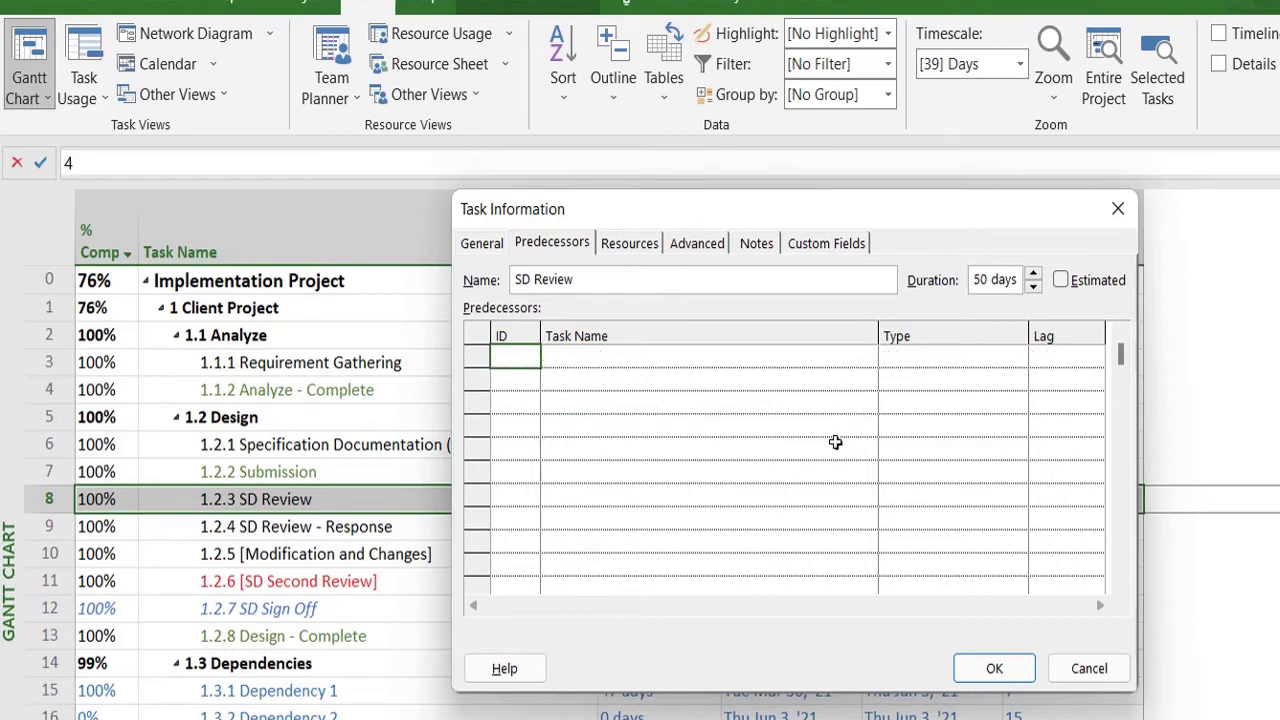
{"action": "left_click", "coordinate": [658, 360]}
Enter task ID 4 as the predecessor in SD Review's task information, keeping the task table in view.
{"action": "left_click", "coordinate": [521, 358]}
{"action": "left_click_drag", "start_coordinate": [585, 222], "coordinate": [651, 534]}
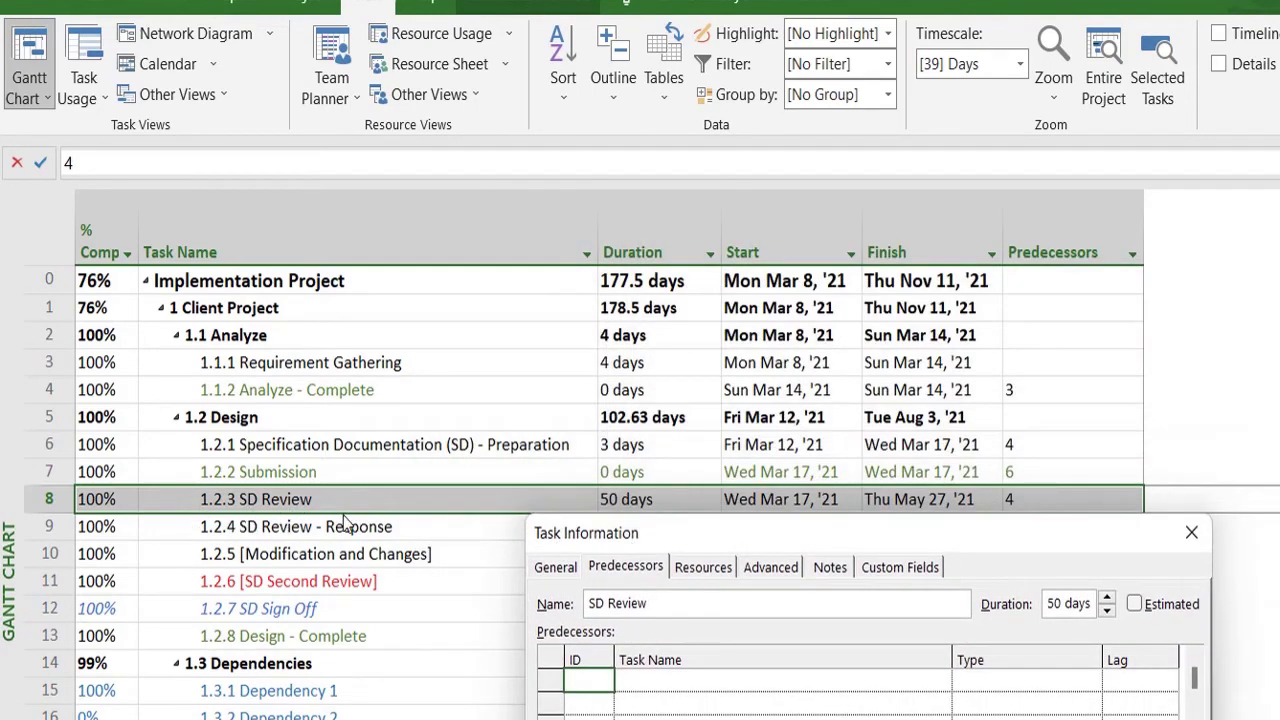
{"action": "left_click_drag", "start_coordinate": [880, 547], "coordinate": [1249, 40]}
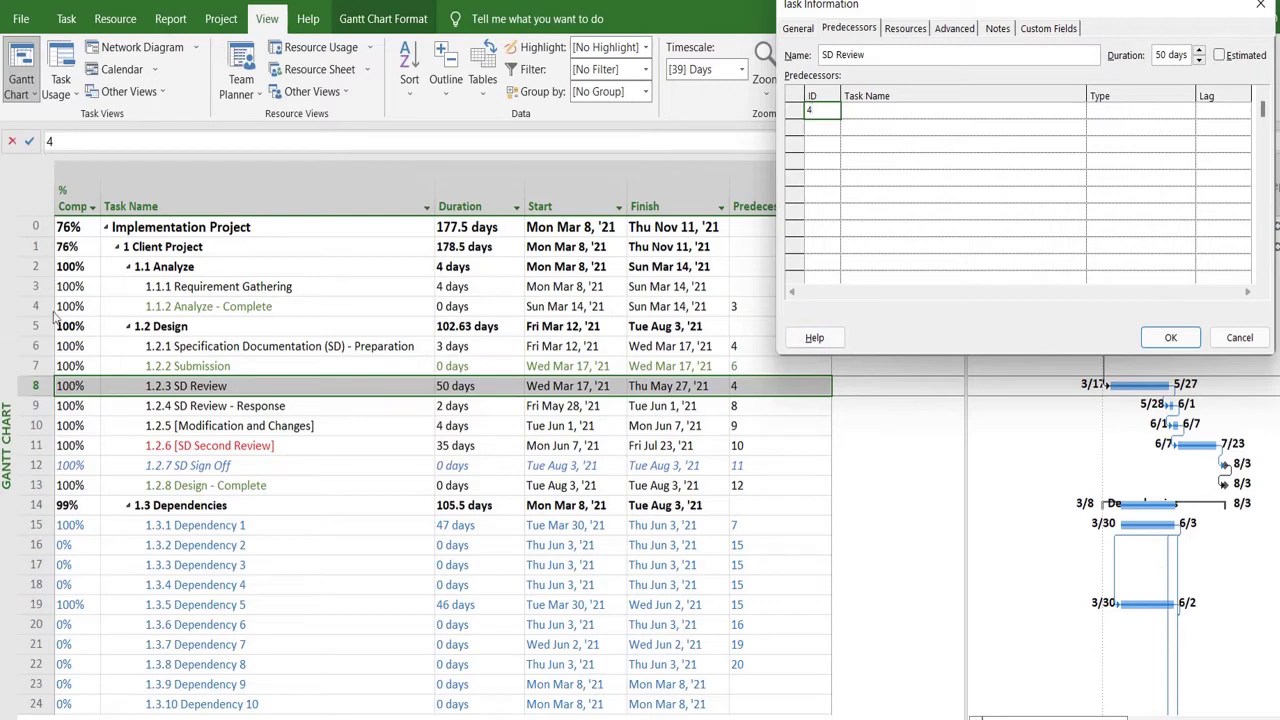
{"action": "left_click", "coordinate": [889, 125]}
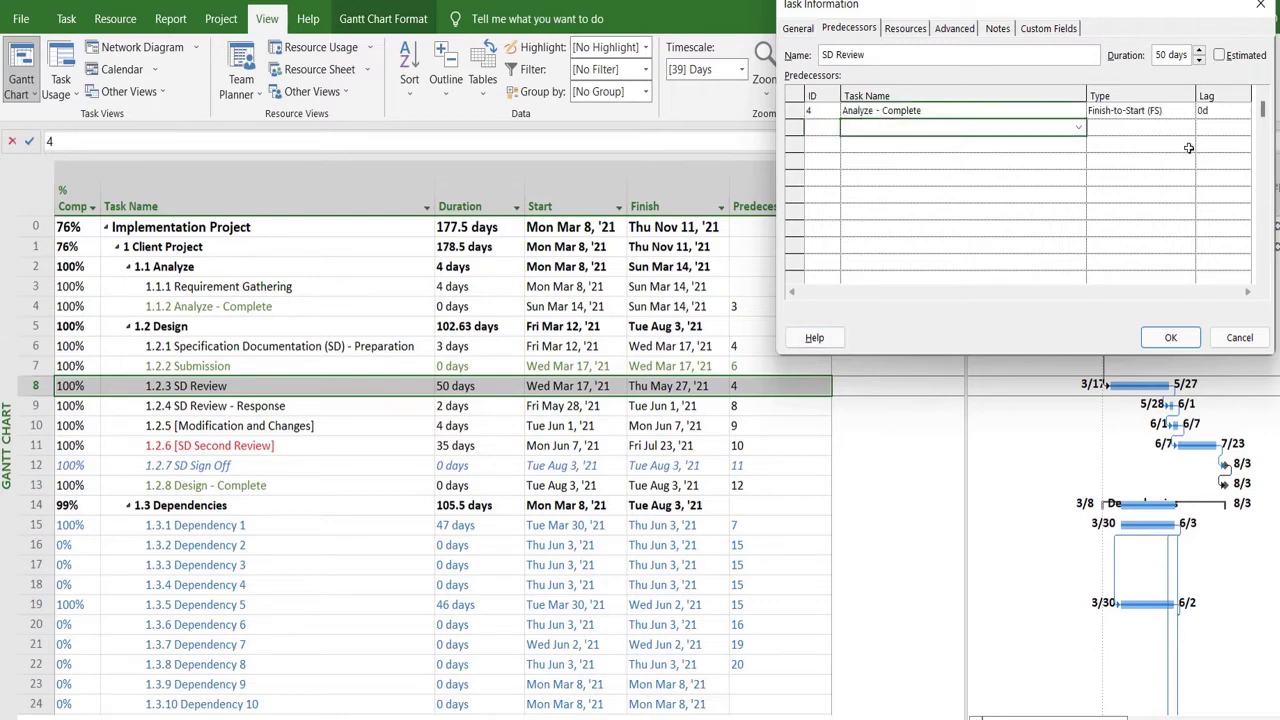
Examine how the link type relates the Analyze - Complete predecessor to the SD Review task.
{"action": "left_click", "coordinate": [916, 112]}
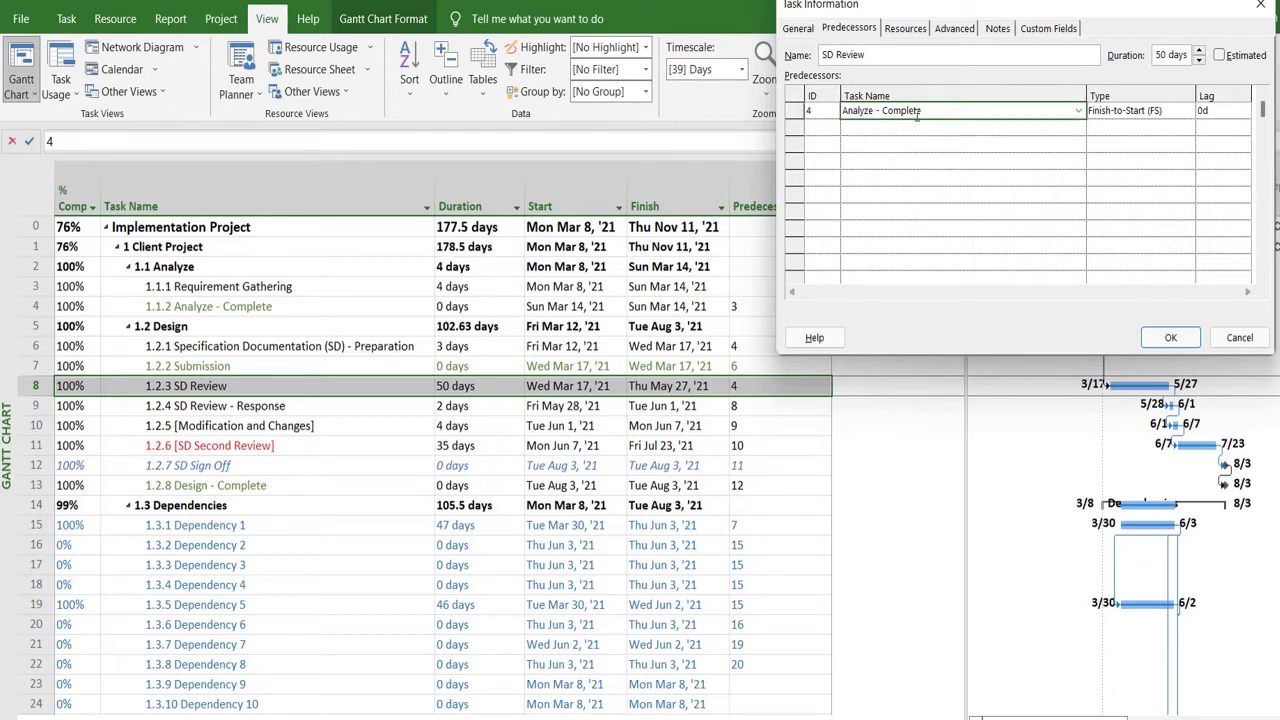
{"action": "left_click", "coordinate": [1173, 116]}
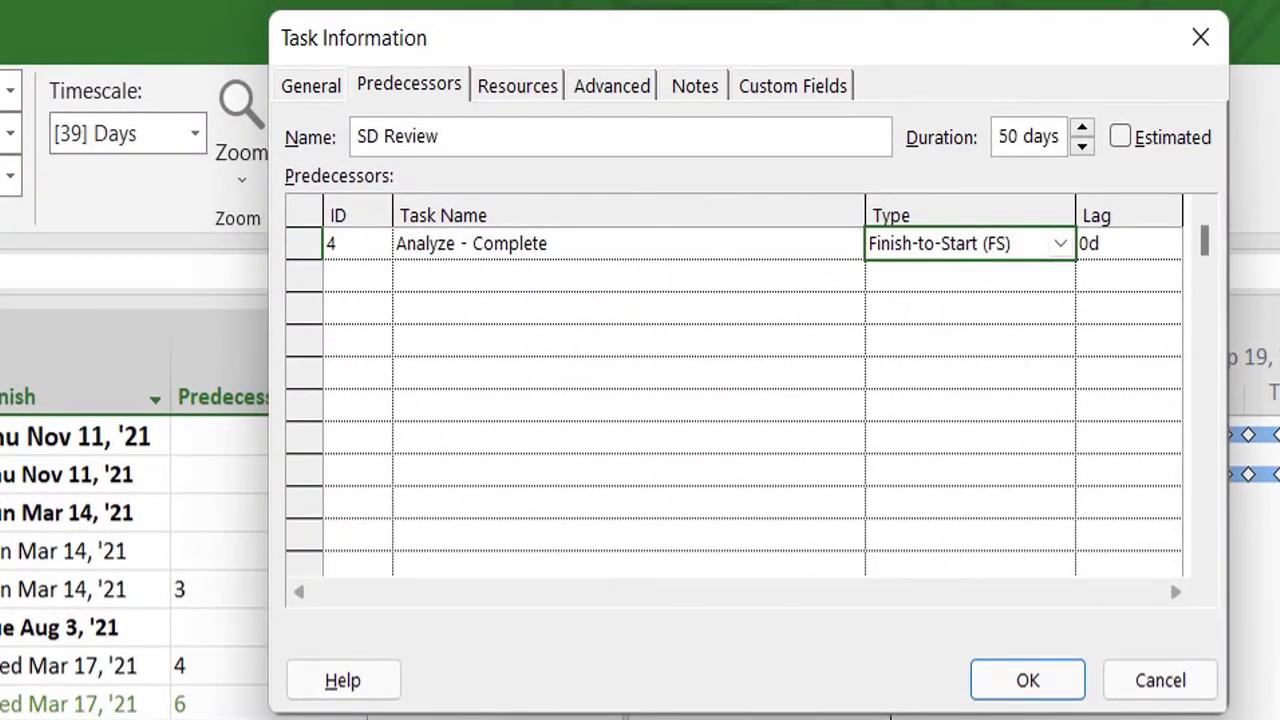
{"action": "left_click_drag", "start_coordinate": [445, 140], "coordinate": [355, 152]}
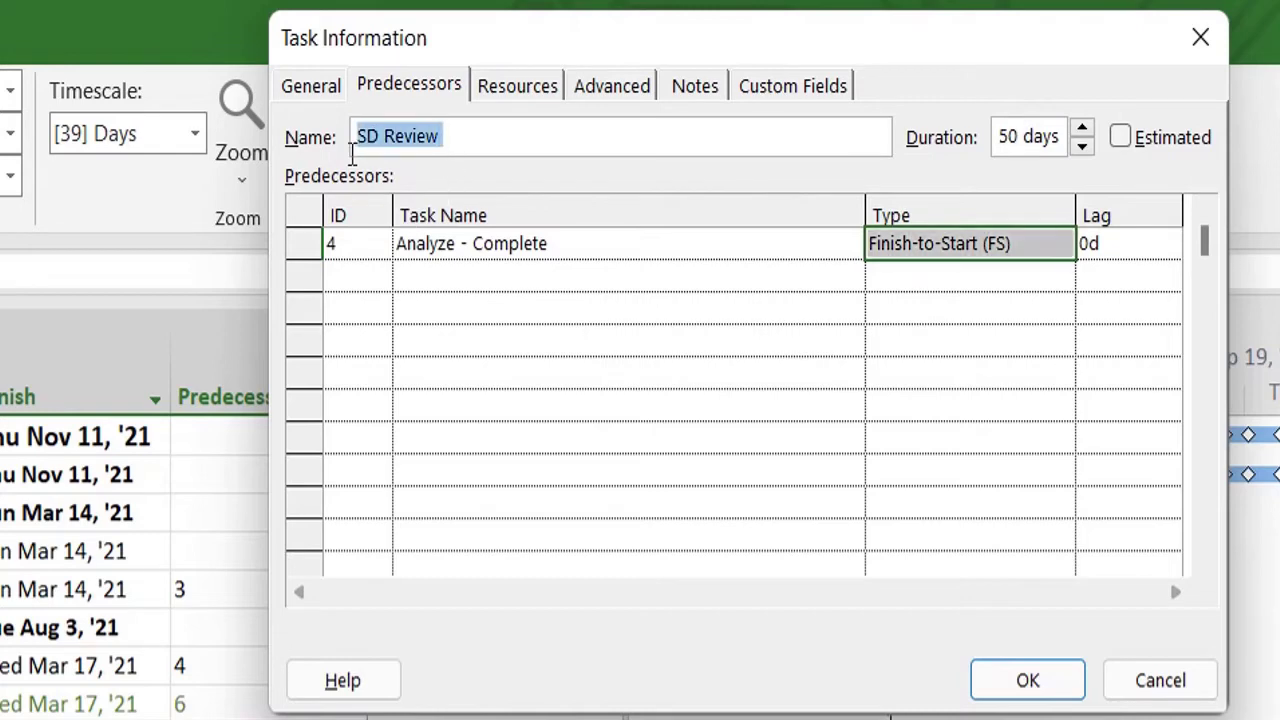
{"action": "left_click", "coordinate": [765, 274]}
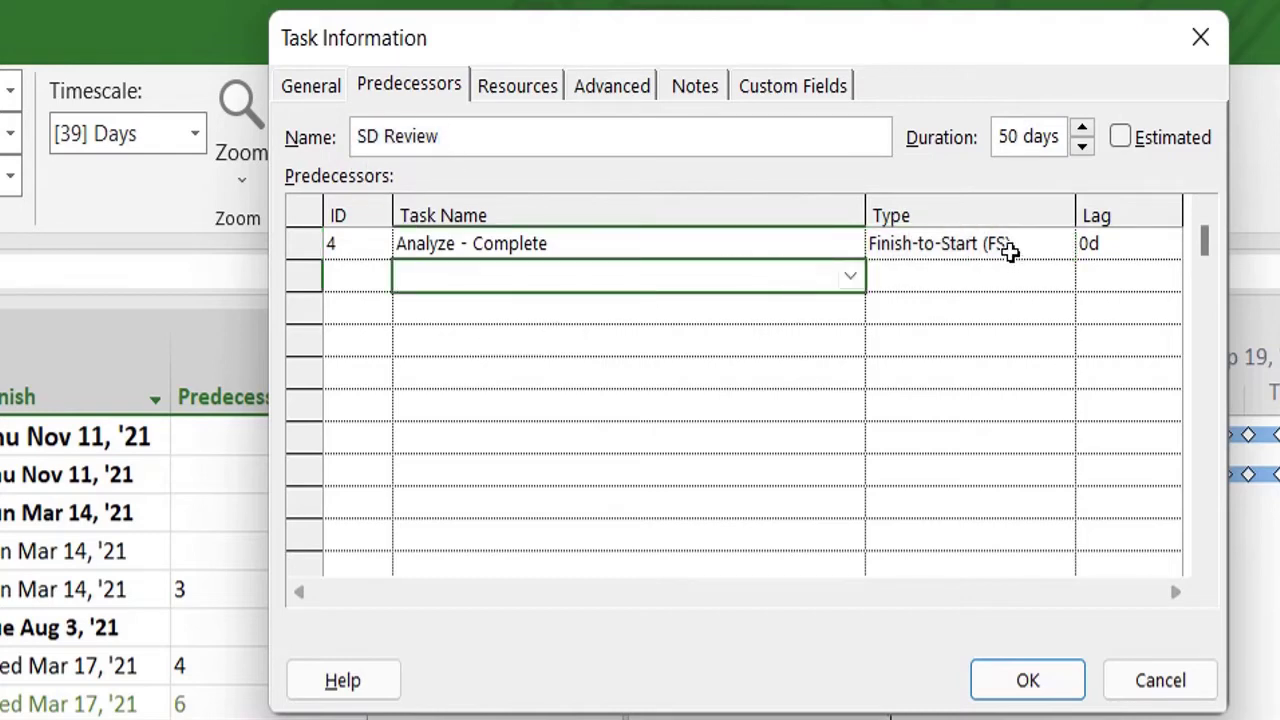
{"action": "left_click", "coordinate": [1008, 250]}
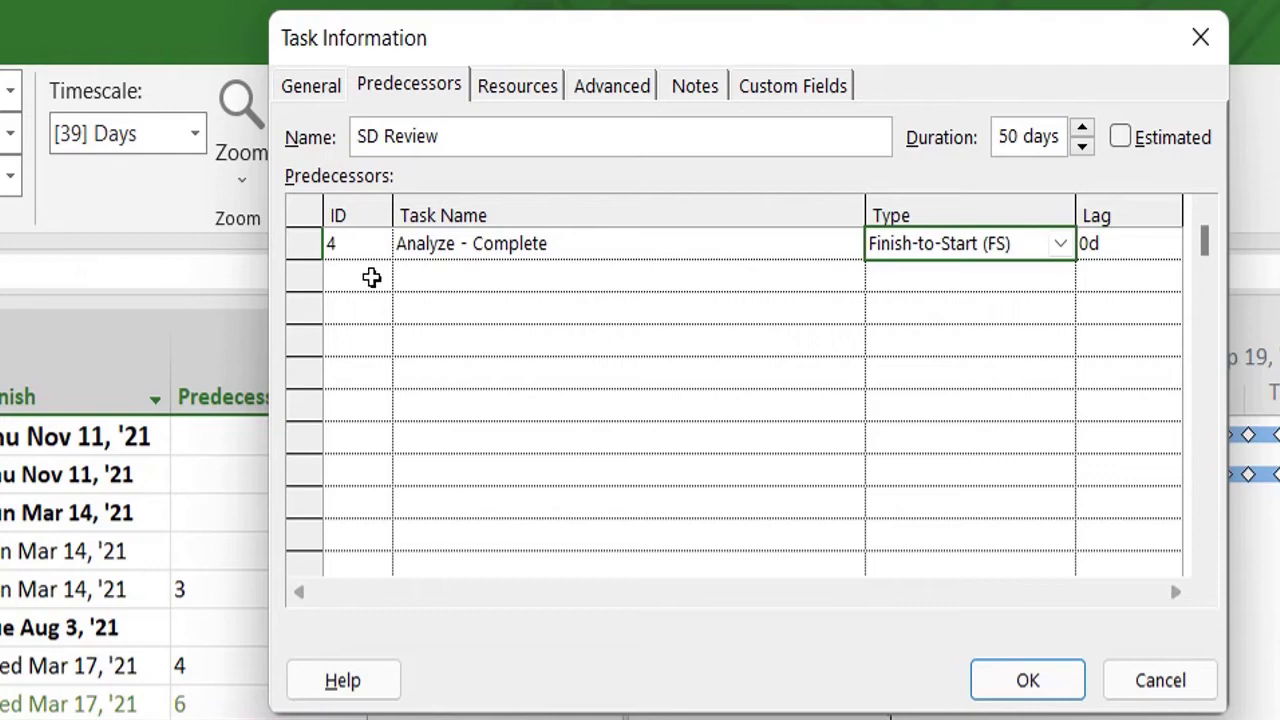
{"action": "left_click", "coordinate": [346, 250]}
Try the Start-to-Start (SS) link type for the Analyze - Complete predecessor and set it back to Finish-to-Start (FS).
{"action": "left_click", "coordinate": [1008, 248]}
{"action": "left_click", "coordinate": [1058, 248]}
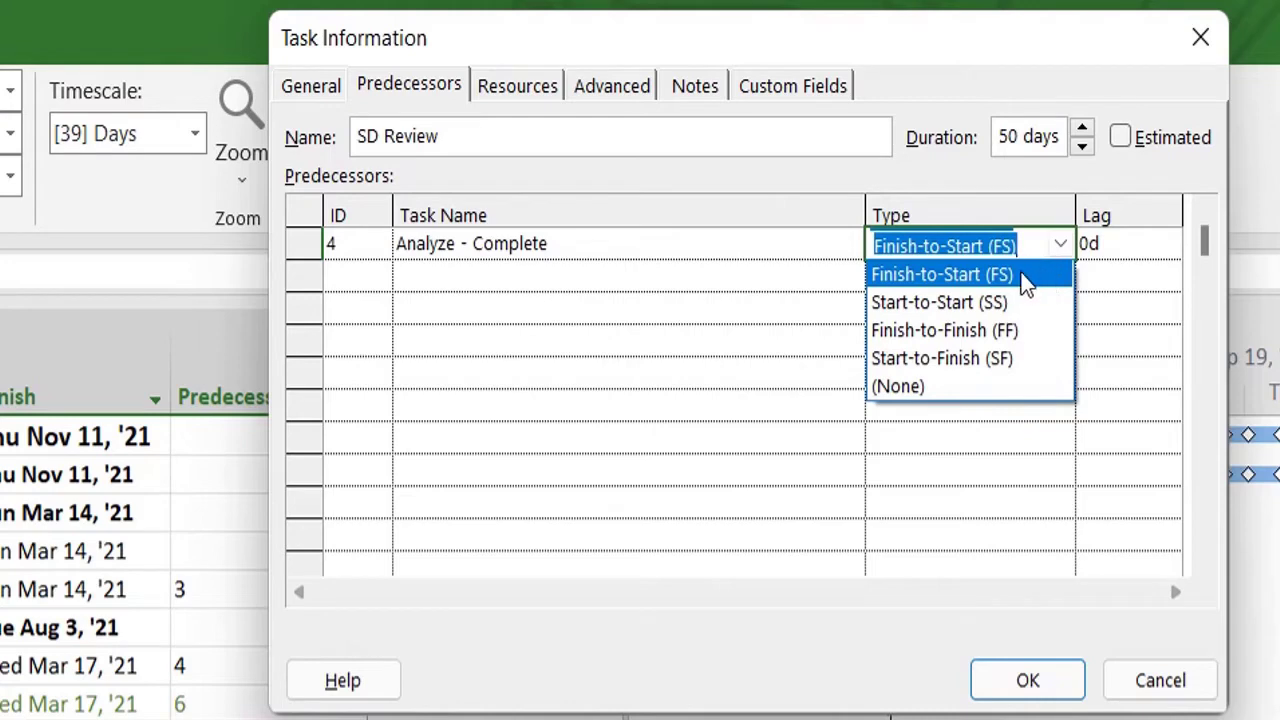
{"action": "left_click", "coordinate": [963, 275]}
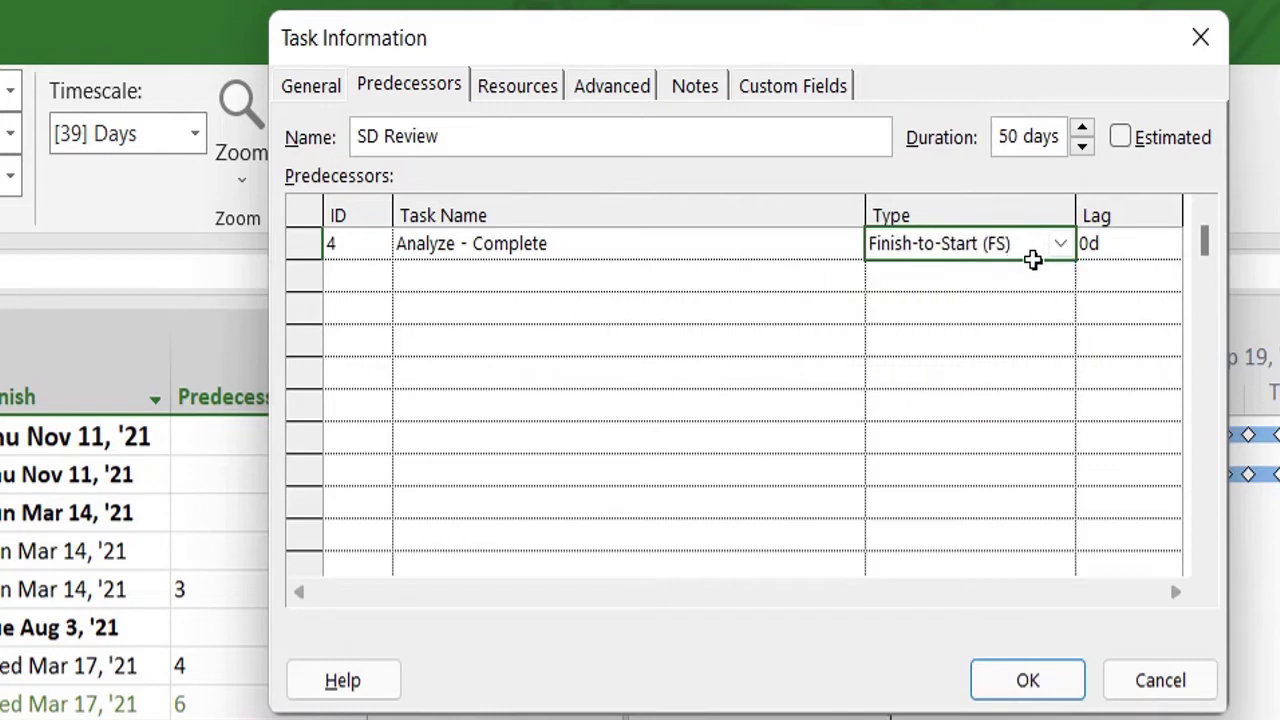
{"action": "left_click", "coordinate": [1061, 245]}
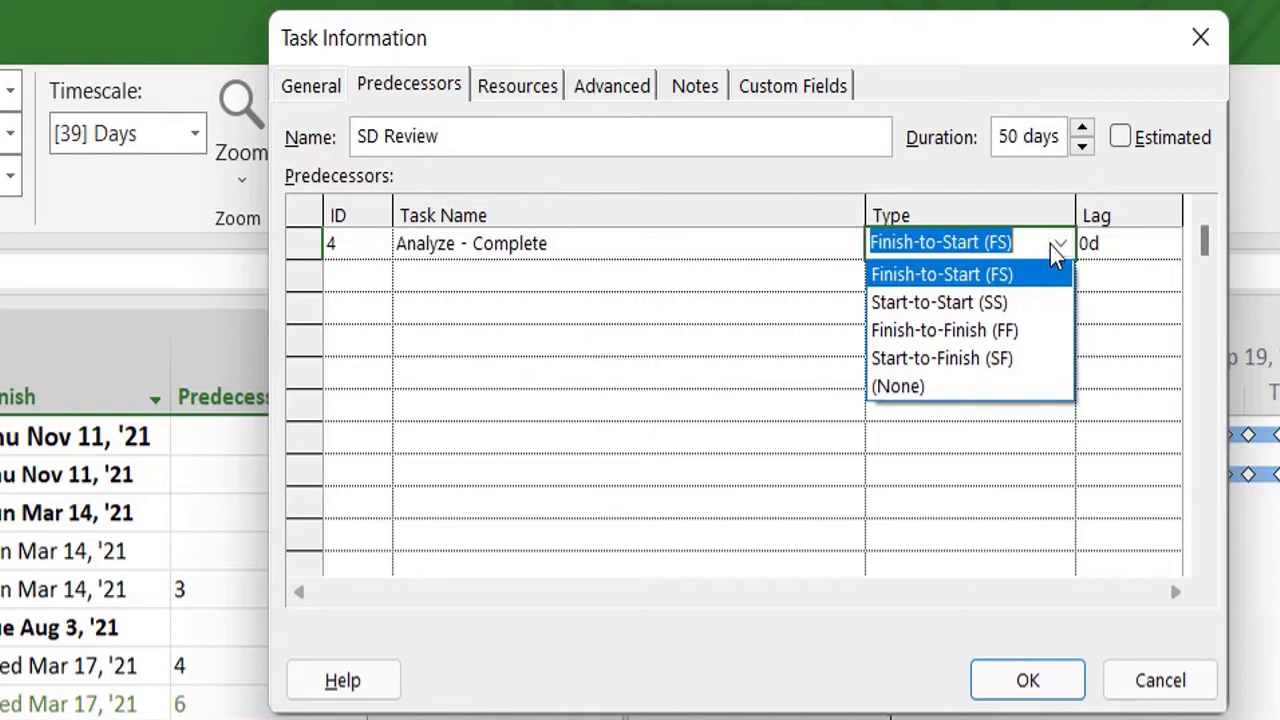
{"action": "left_click", "coordinate": [1008, 303]}
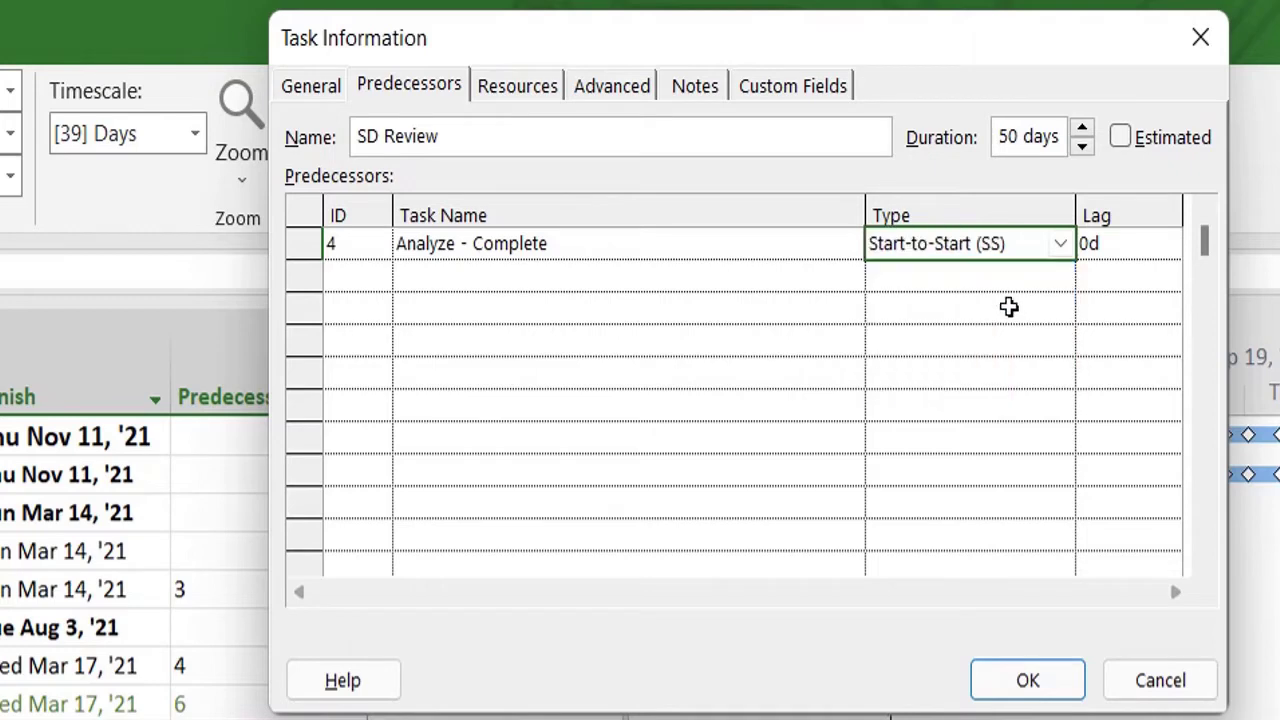
{"action": "left_click", "coordinate": [1063, 246]}
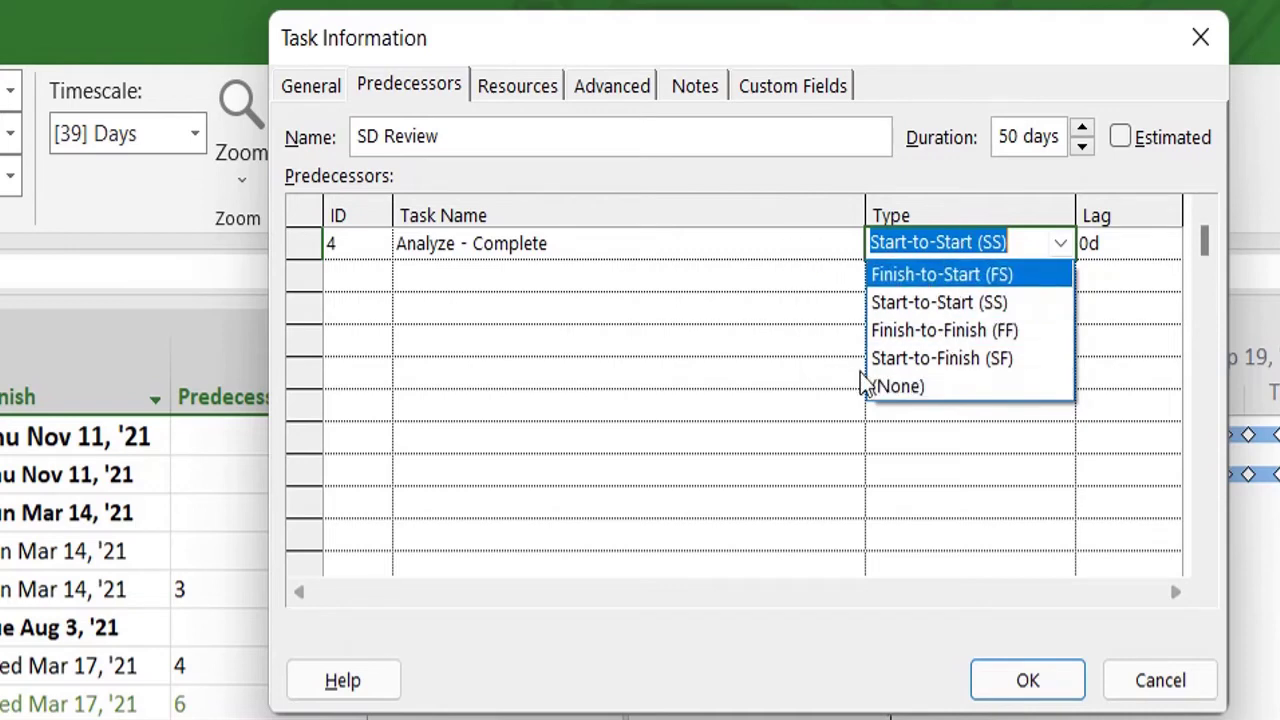
{"action": "left_click", "coordinate": [914, 287]}
Set the lag of the Analyze - Complete predecessor to 3d in SD Review's task information.
{"action": "left_click", "coordinate": [1122, 249]}
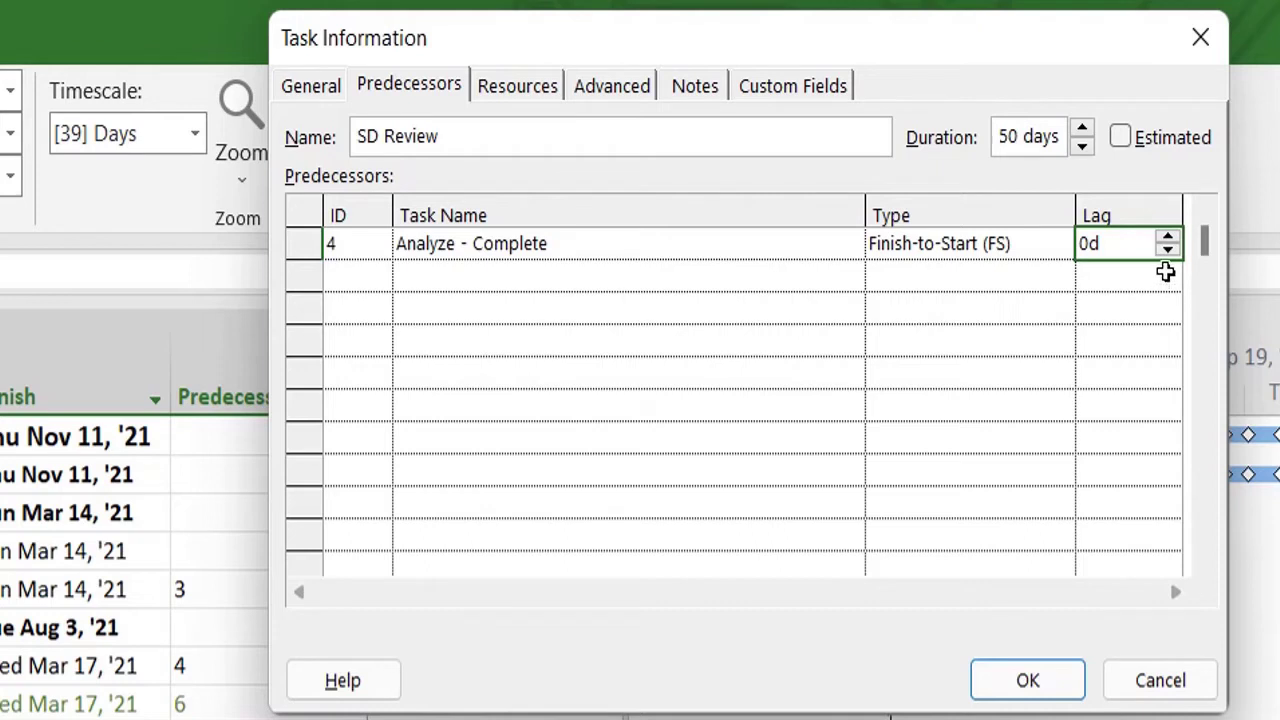
{"action": "double_click", "coordinate": [1168, 238]}
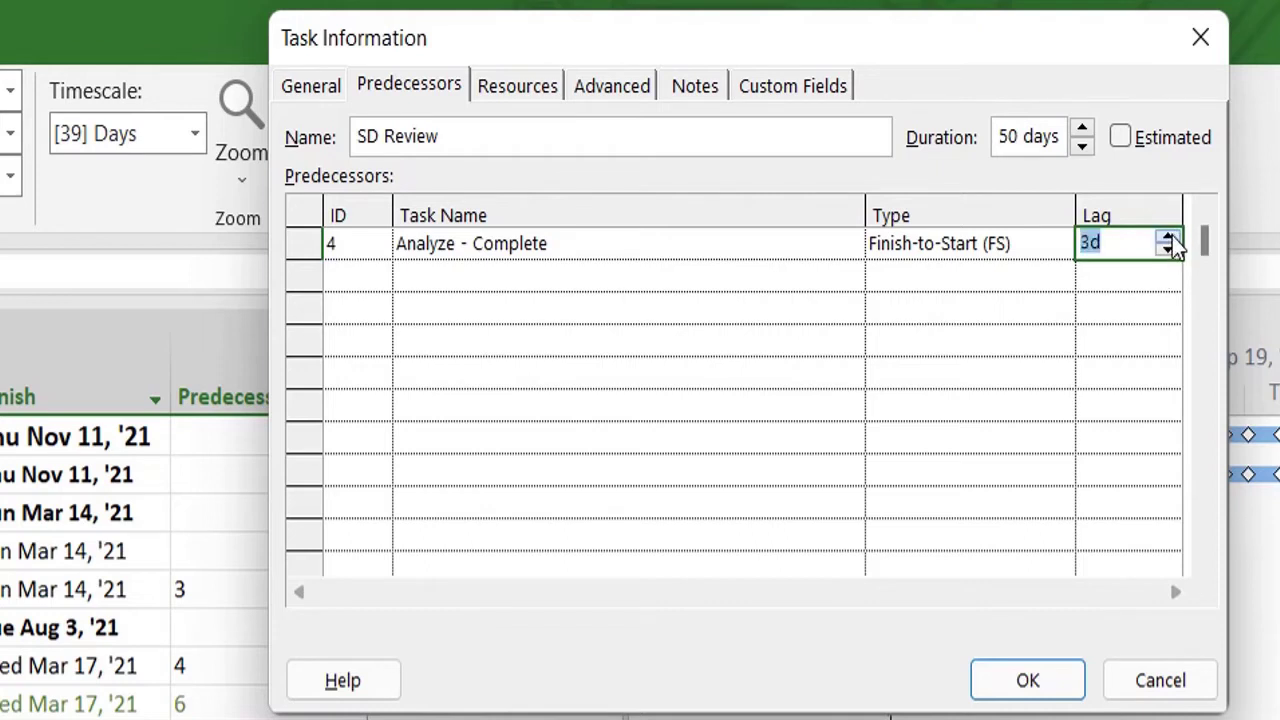
{"action": "left_click", "coordinate": [1134, 298]}
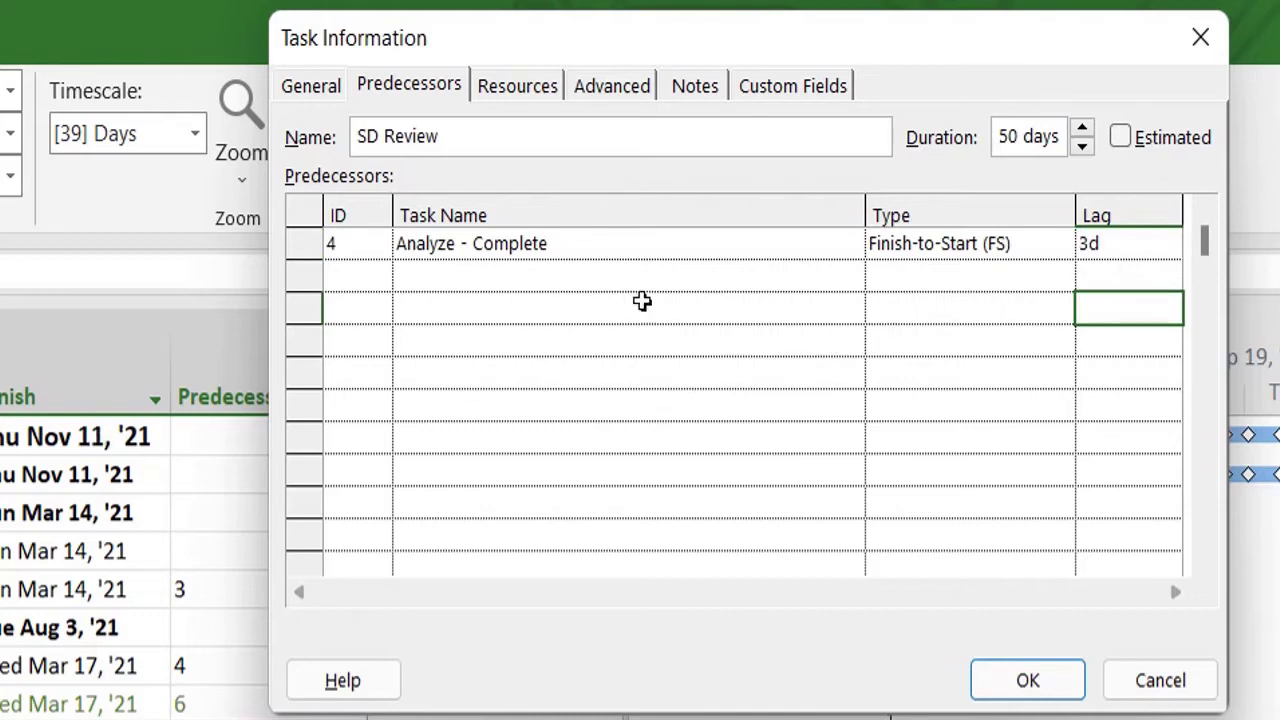
{"action": "left_click", "coordinate": [684, 246]}
{"action": "left_click", "coordinate": [910, 264]}
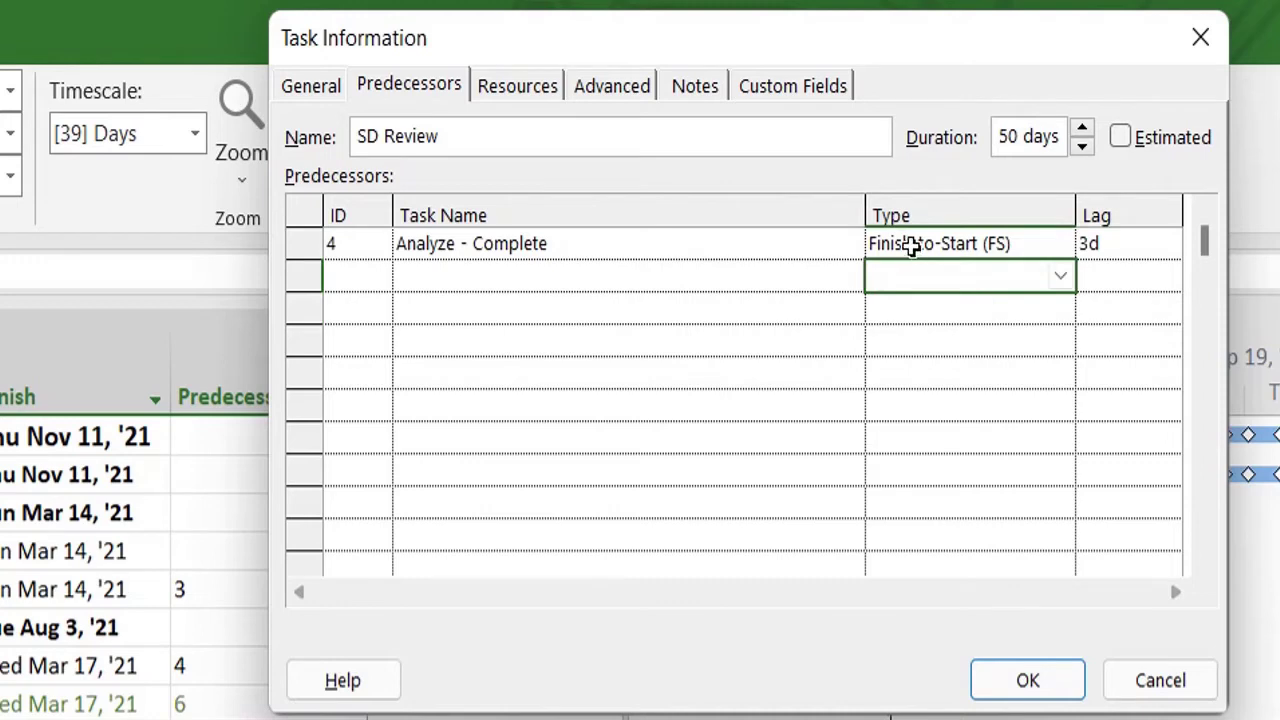
{"action": "left_click", "coordinate": [910, 246]}
{"action": "left_click", "coordinate": [1091, 243]}
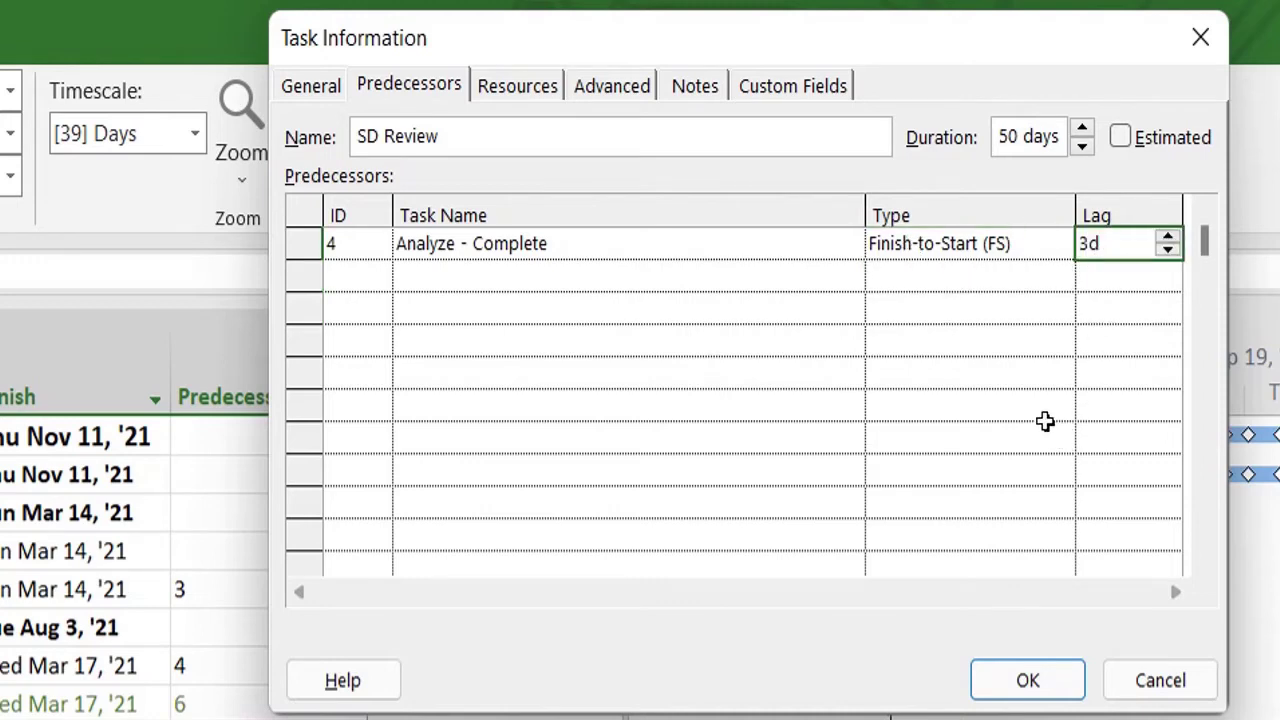
Add task ID 7, Submission, as a second predecessor of SD Review with link type Finish-to-Finish (FF), and apply the changes.
{"action": "left_click", "coordinate": [354, 280]}
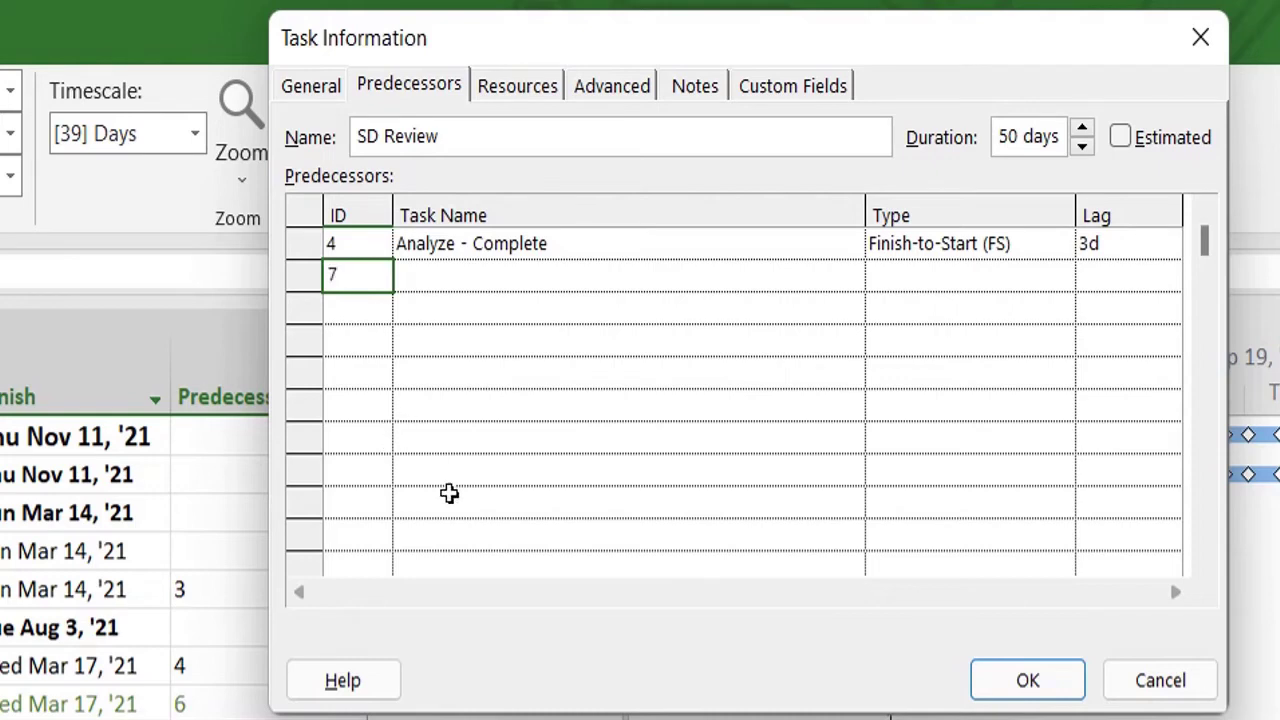
{"action": "left_click", "coordinate": [518, 275]}
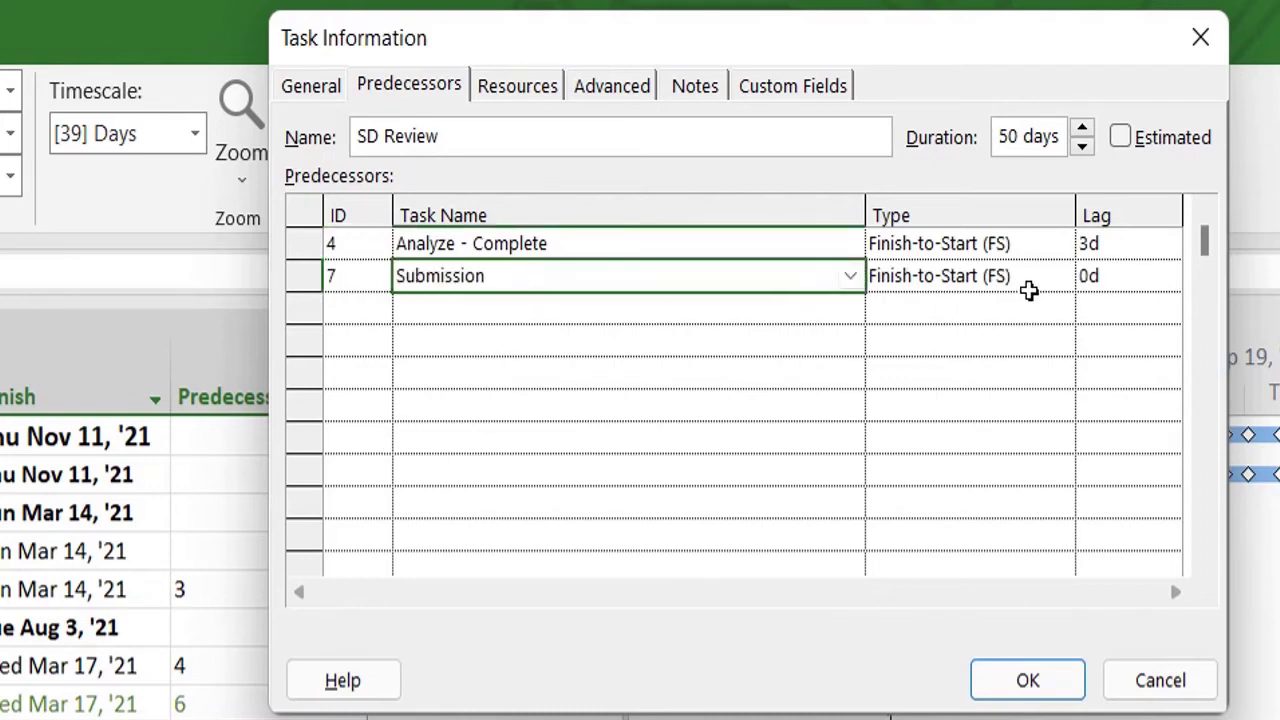
{"action": "left_click", "coordinate": [1071, 292]}
{"action": "left_click", "coordinate": [1061, 284]}
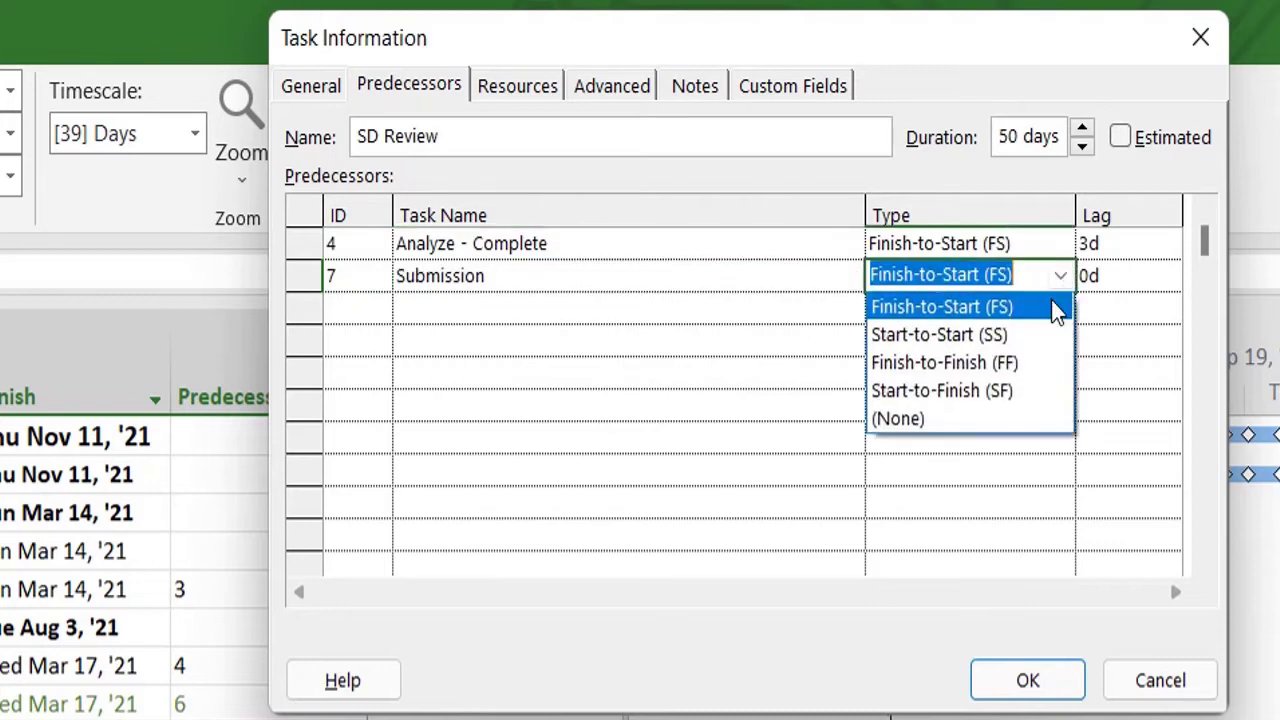
{"action": "left_click", "coordinate": [1025, 370]}
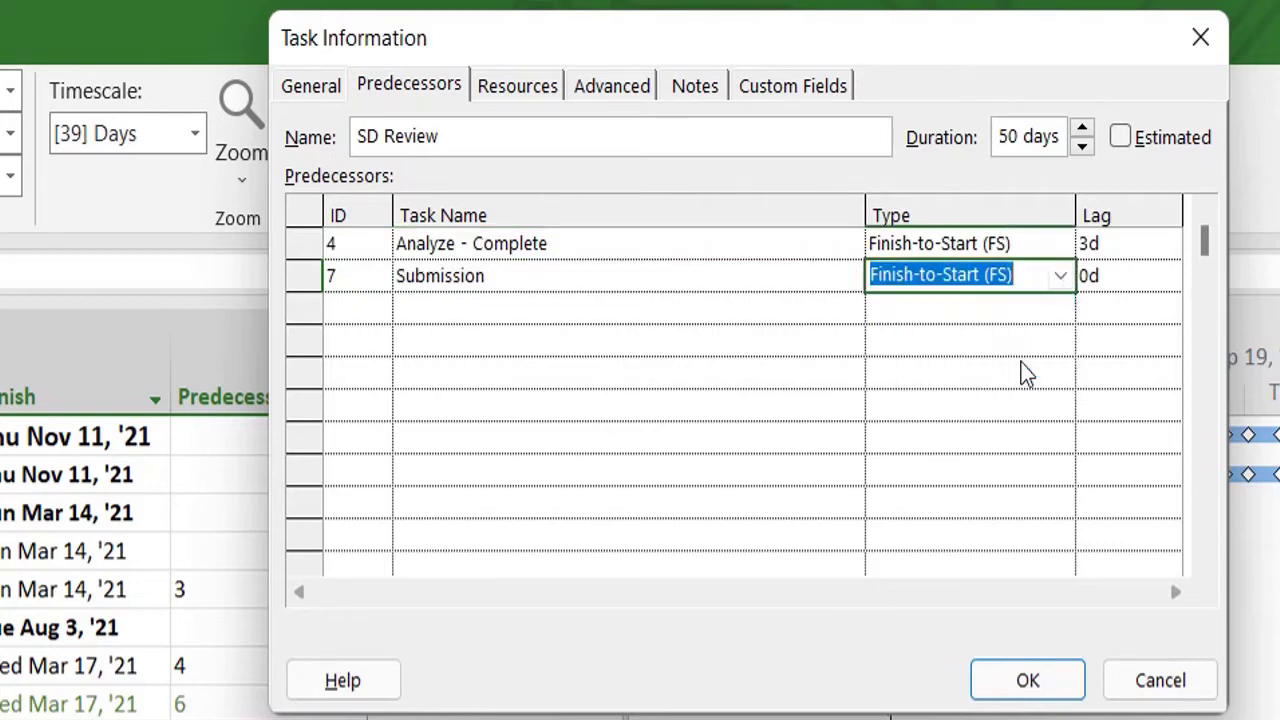
{"action": "left_click", "coordinate": [1033, 680]}
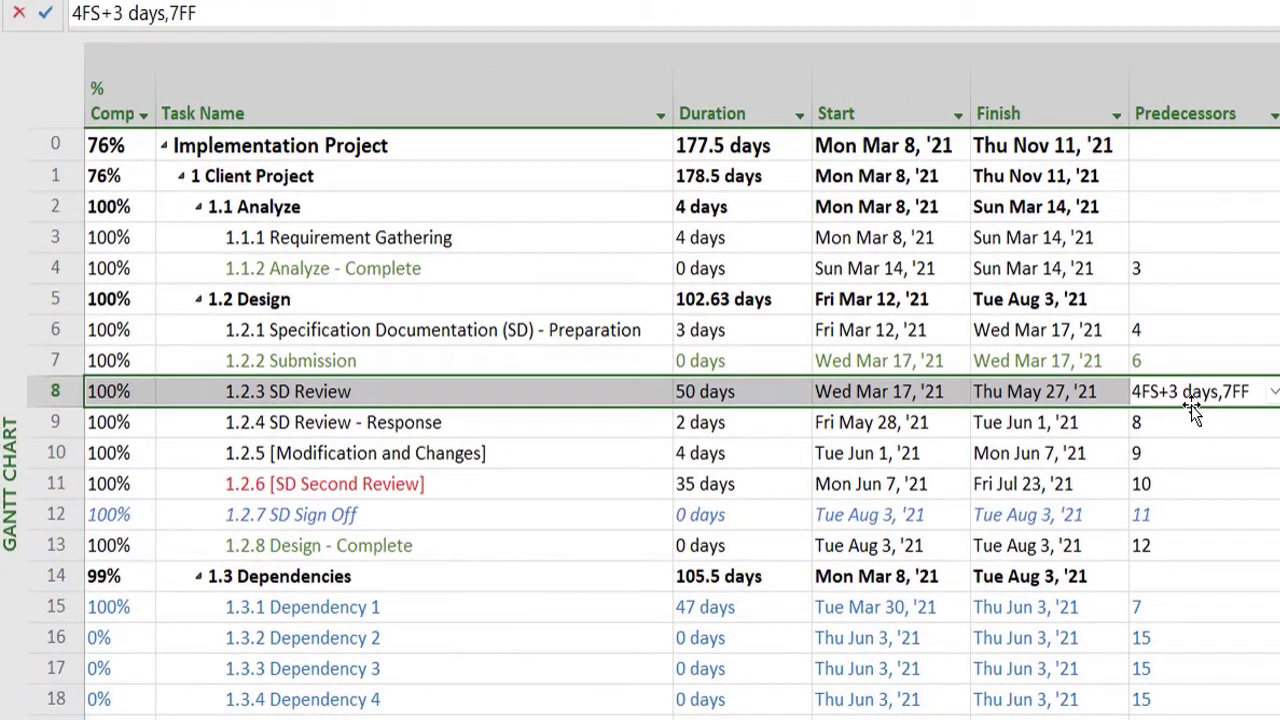
Set the percent complete of Analyze - Complete and of Submission to 0%.
{"action": "left_click", "coordinate": [108, 270]}
{"action": "type", "text": "0"}
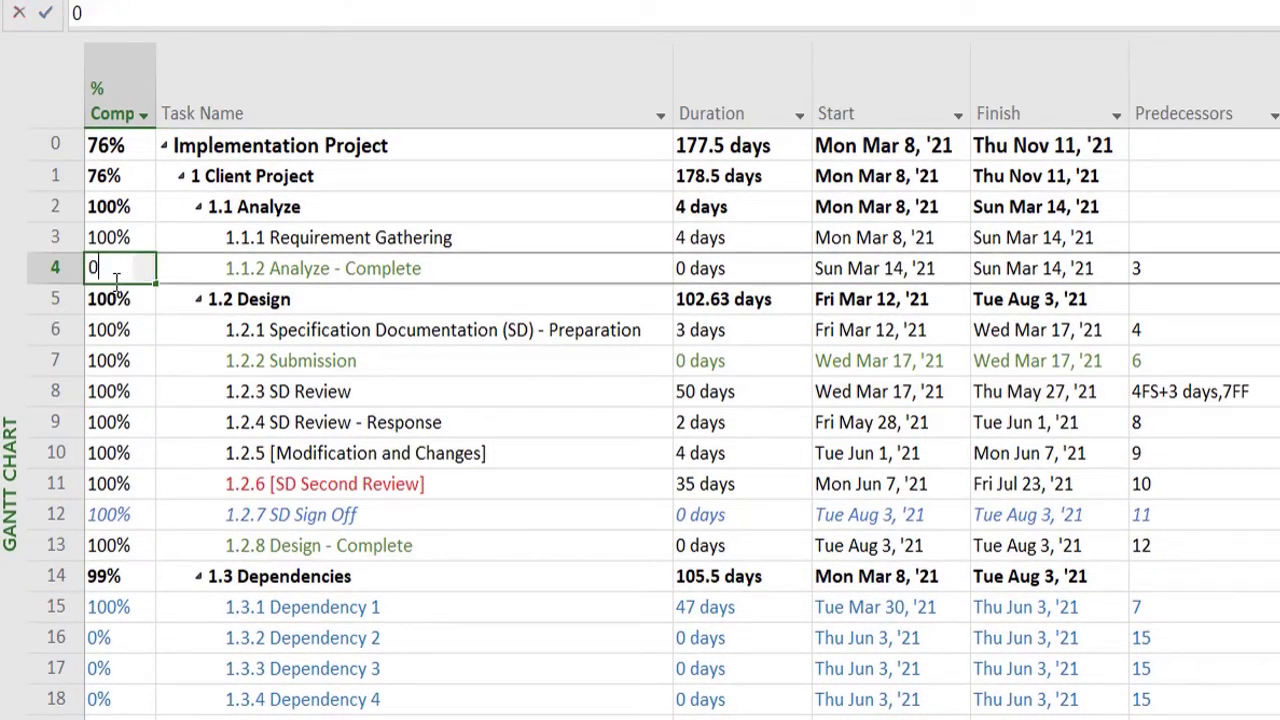
{"action": "left_click", "coordinate": [112, 362]}
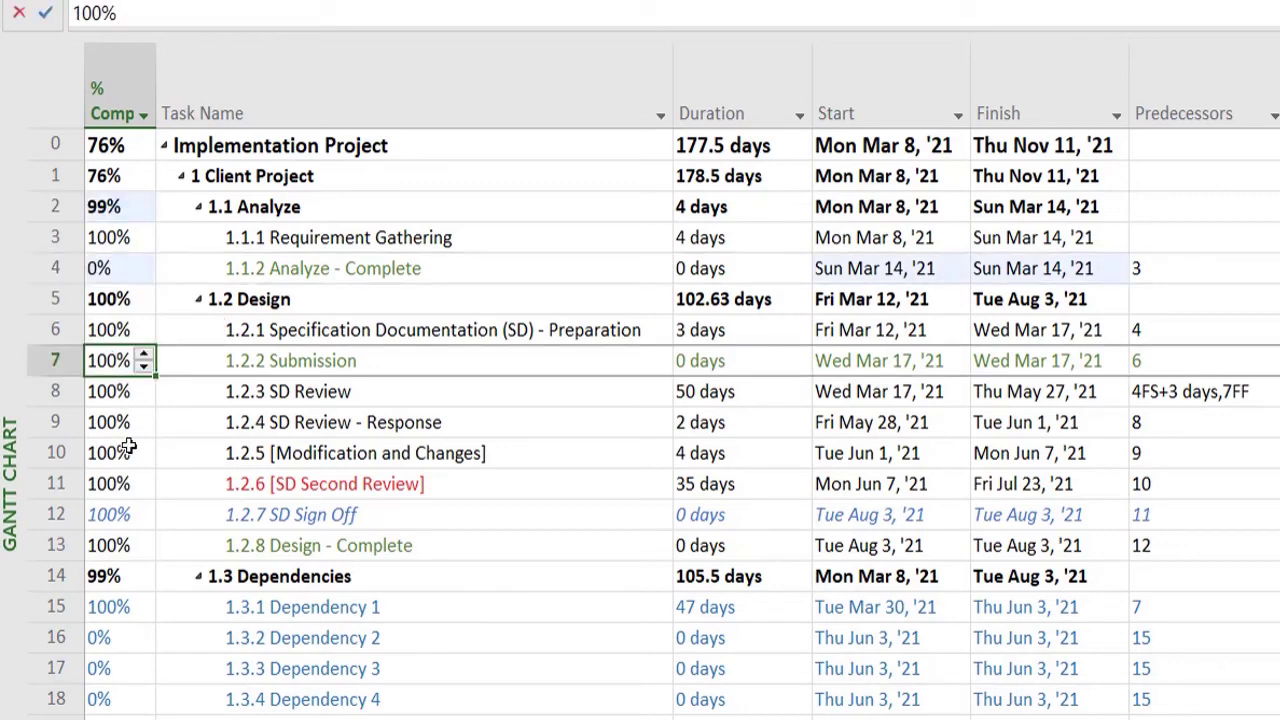
{"action": "type", "text": "0"}
Set the percent complete of SD Review to 0% and dismiss the planning wizard tip.
{"action": "left_click", "coordinate": [123, 390]}
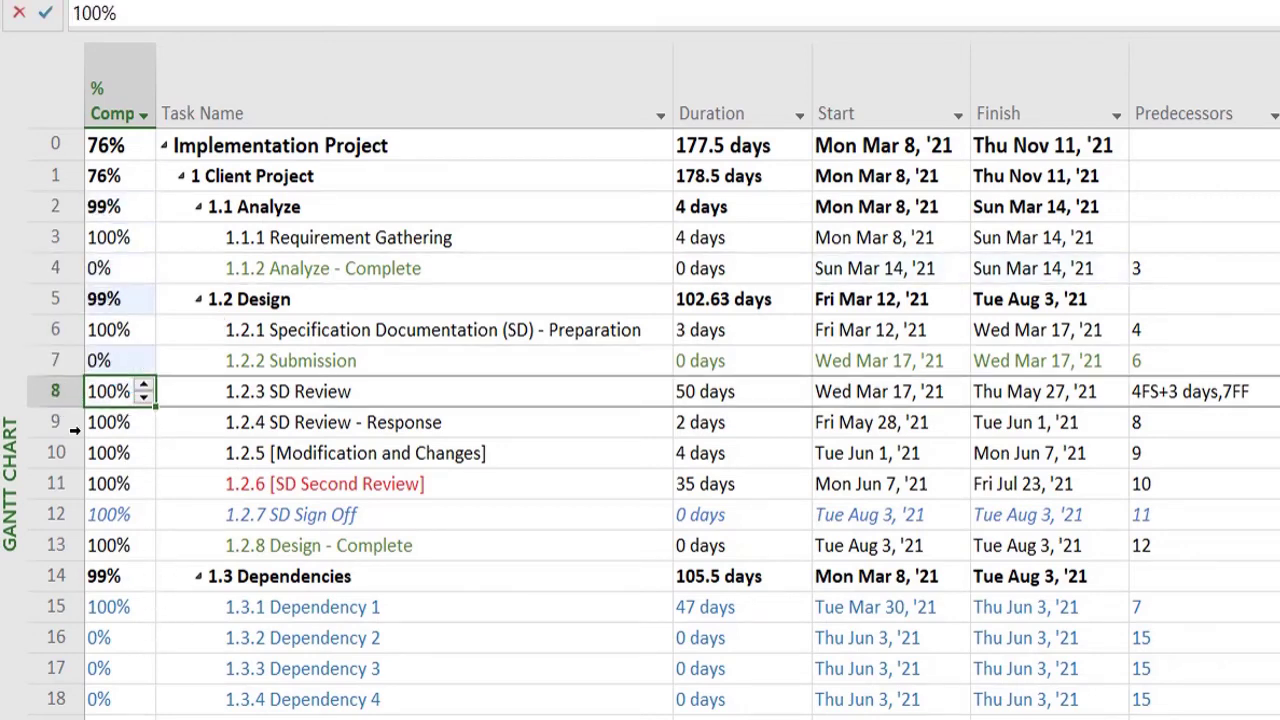
{"action": "key", "text": "Tab"}
{"action": "left_click", "coordinate": [123, 391]}
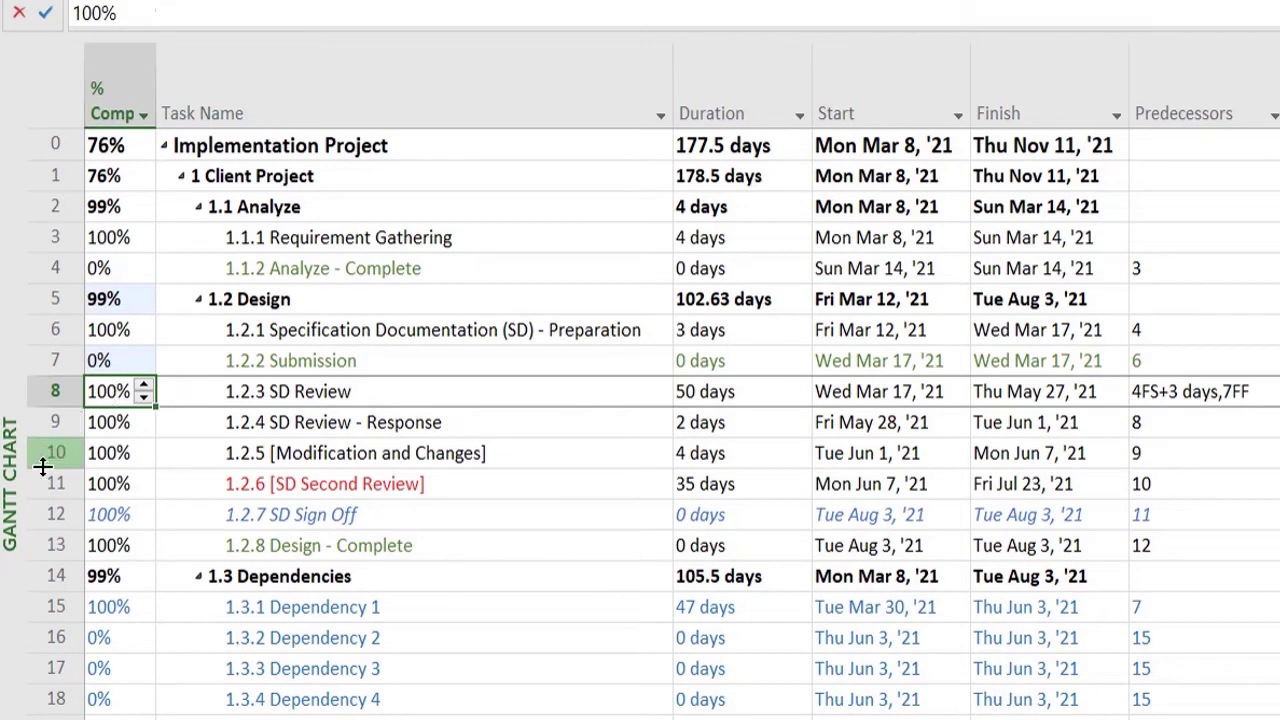
{"action": "key", "text": "Tab"}
{"action": "key", "text": "shift+Tab"}
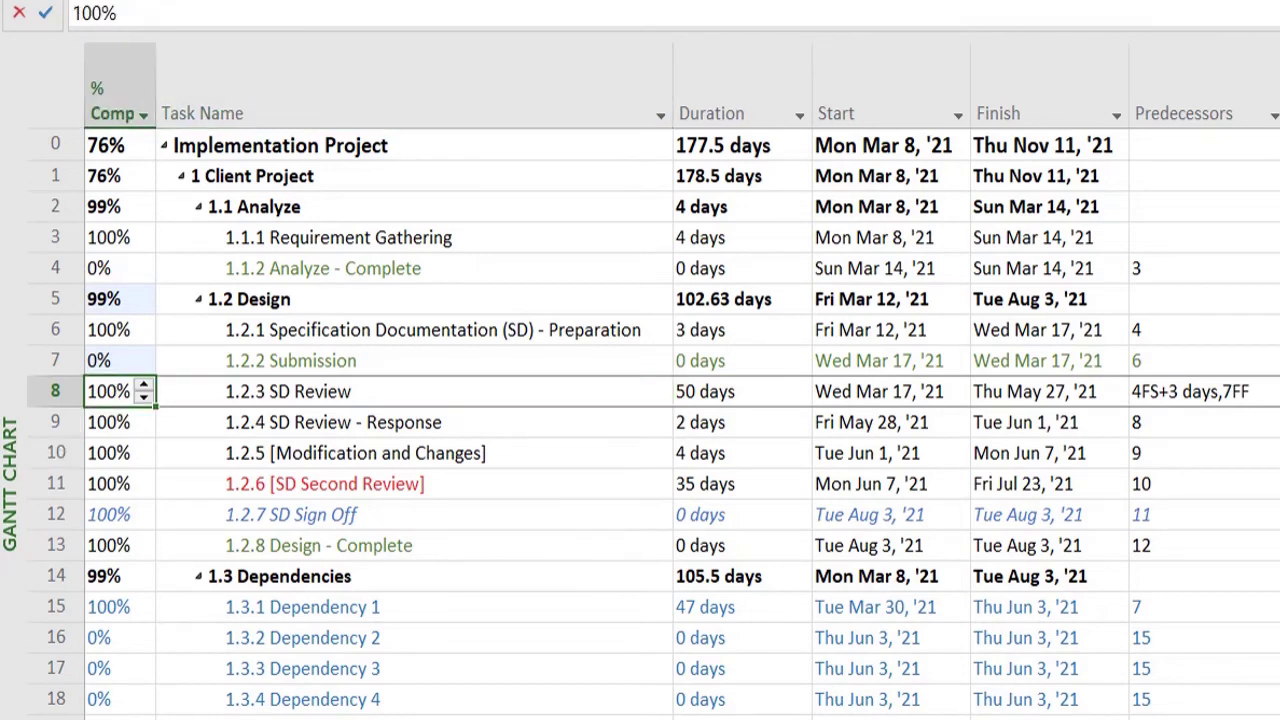
{"action": "key", "text": "super+w"}
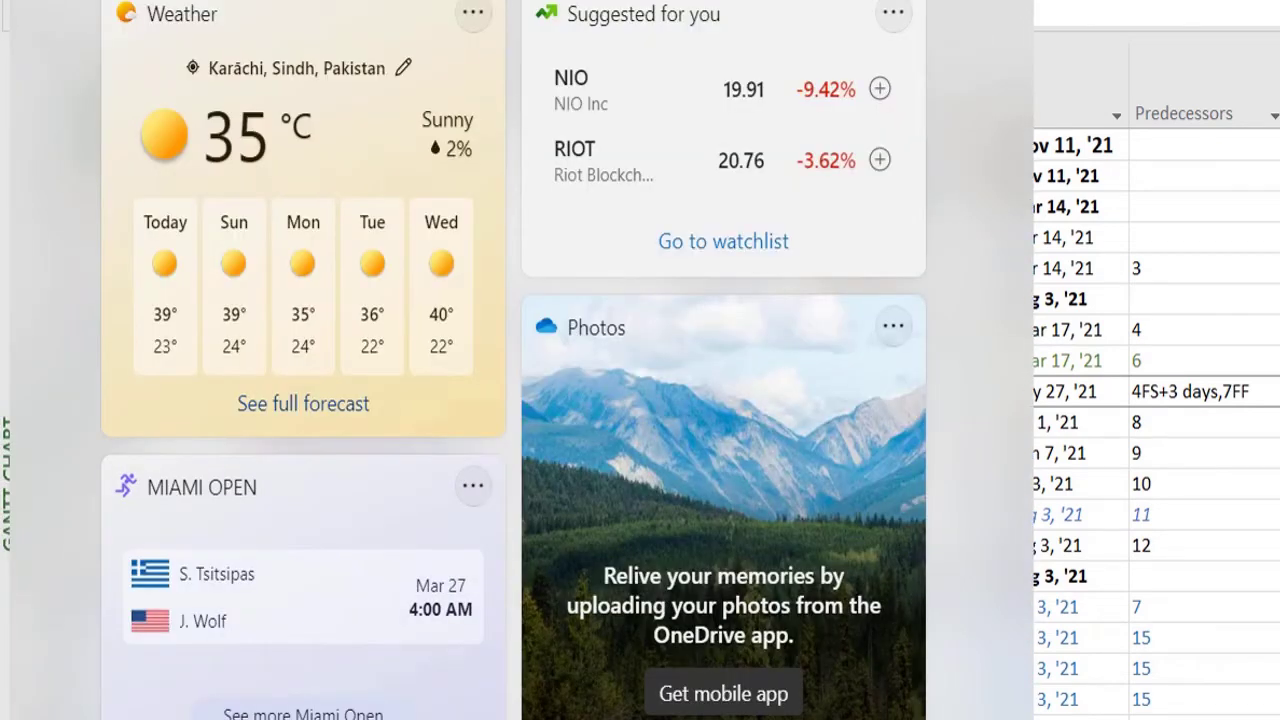
{"action": "key", "text": "super+w"}
{"action": "type", "text": "0"}
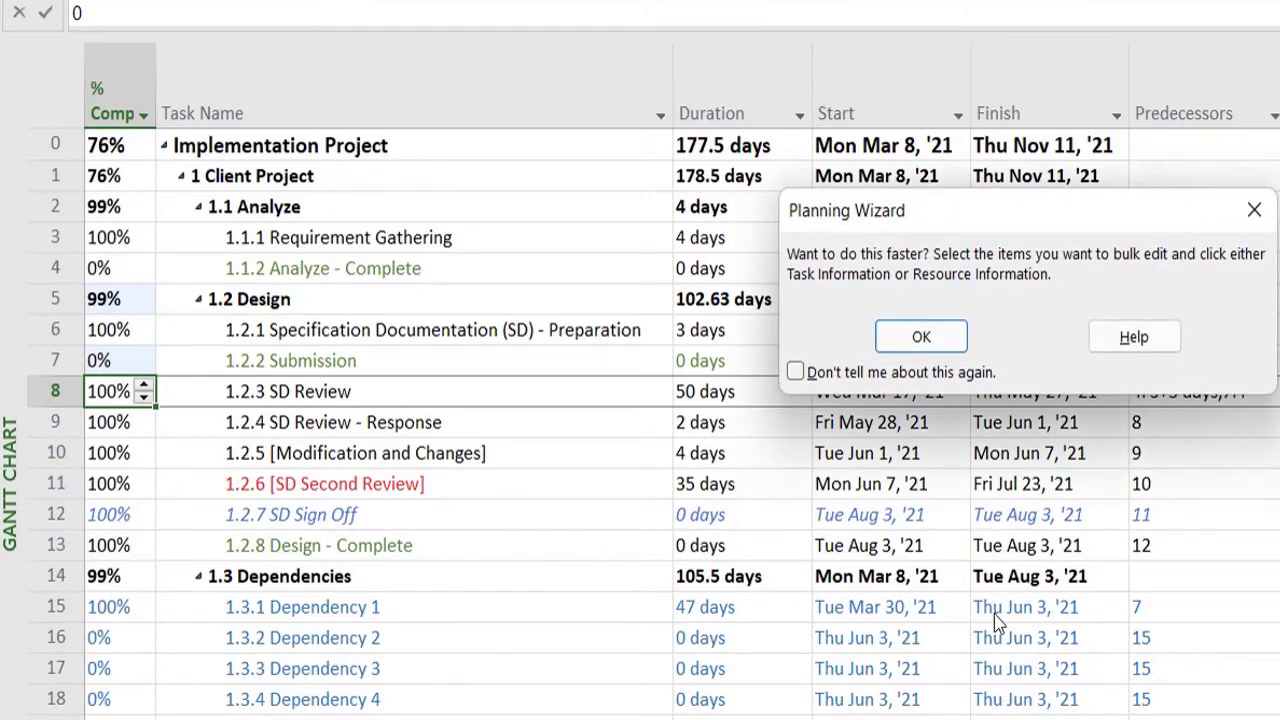
{"action": "left_click", "coordinate": [921, 336]}
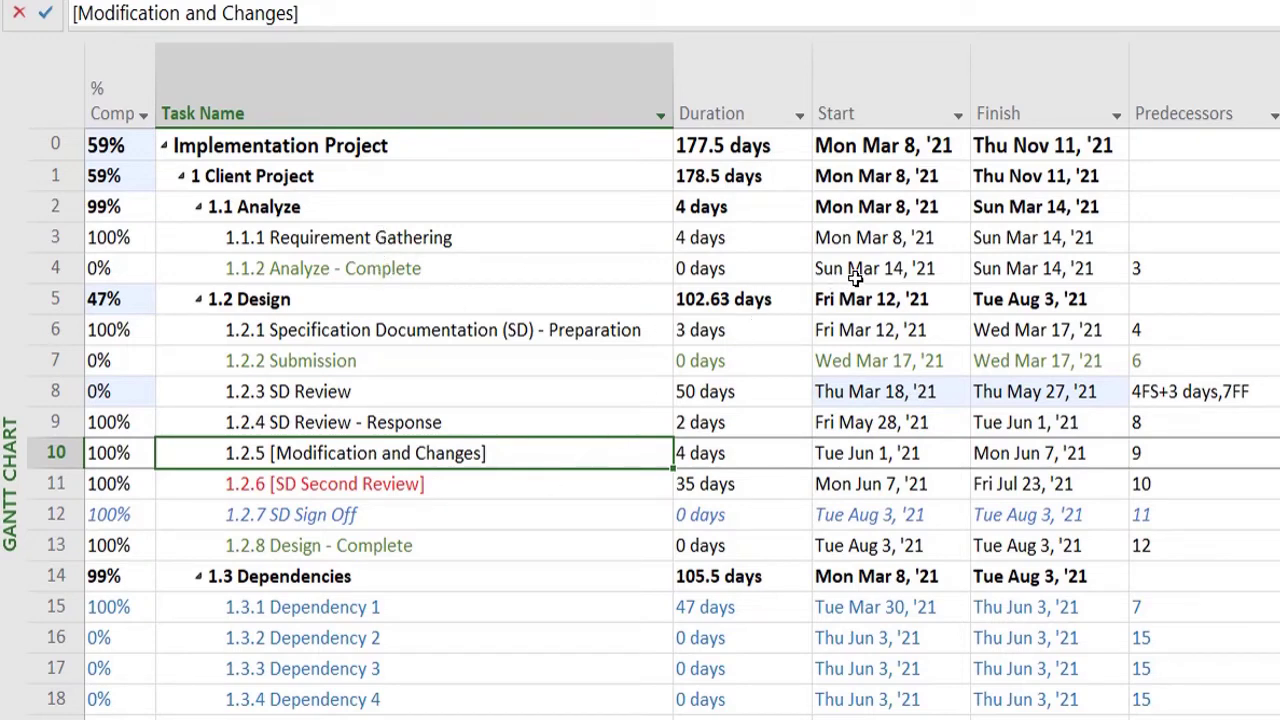
Compare the finish dates of Analyze - Complete and Submission with SD Review's finish date and duration.
{"action": "left_click", "coordinate": [1078, 268]}
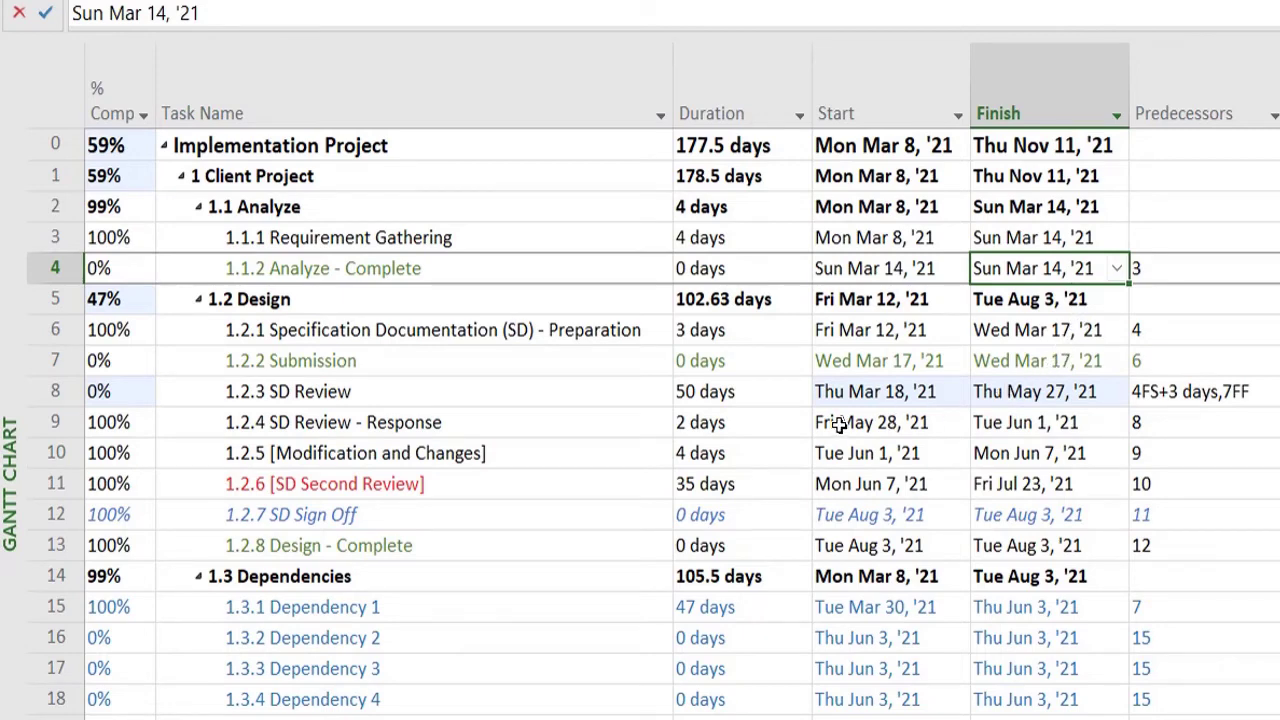
{"action": "left_click", "coordinate": [1025, 360]}
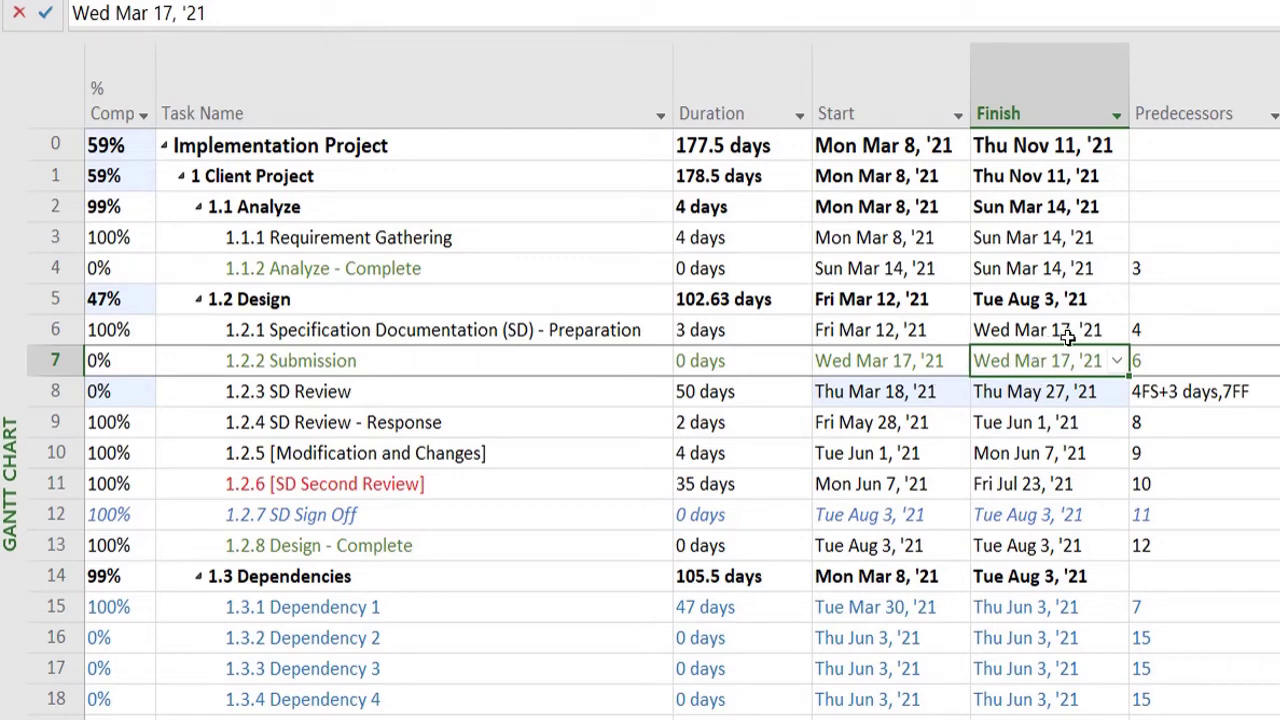
{"action": "left_click", "coordinate": [1052, 271]}
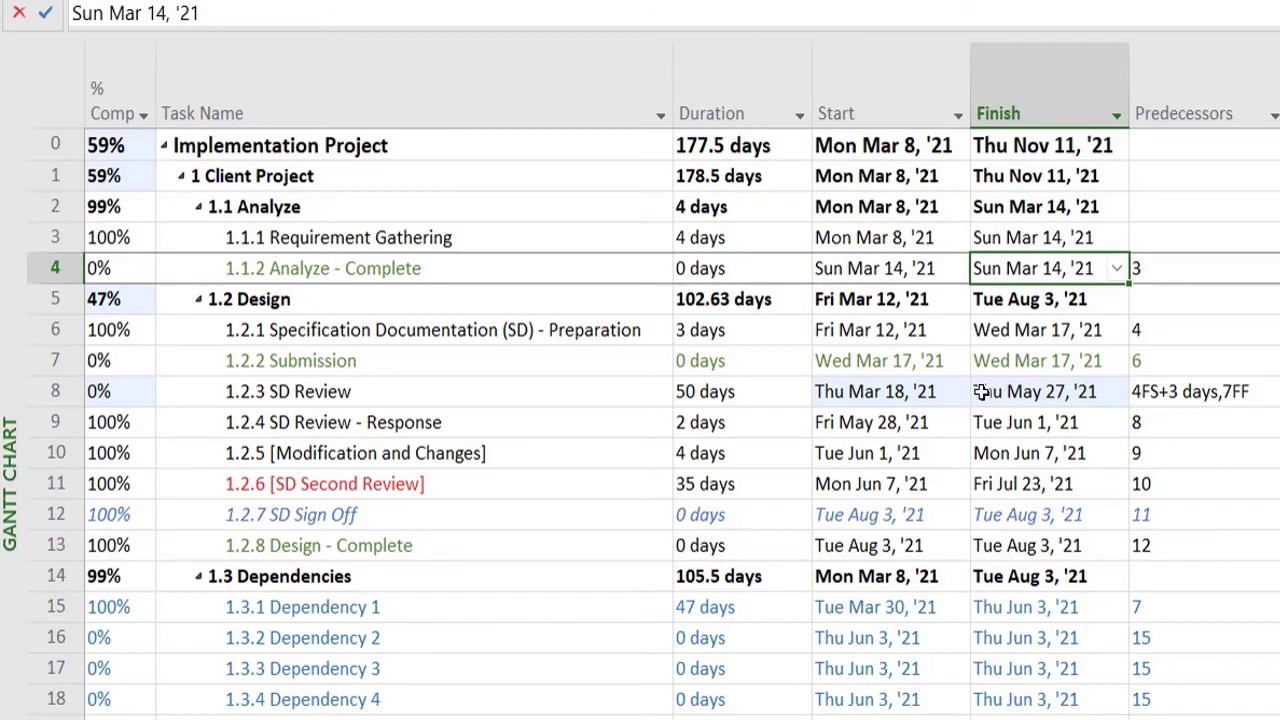
{"action": "left_click", "coordinate": [1078, 421]}
{"action": "left_click", "coordinate": [1072, 396]}
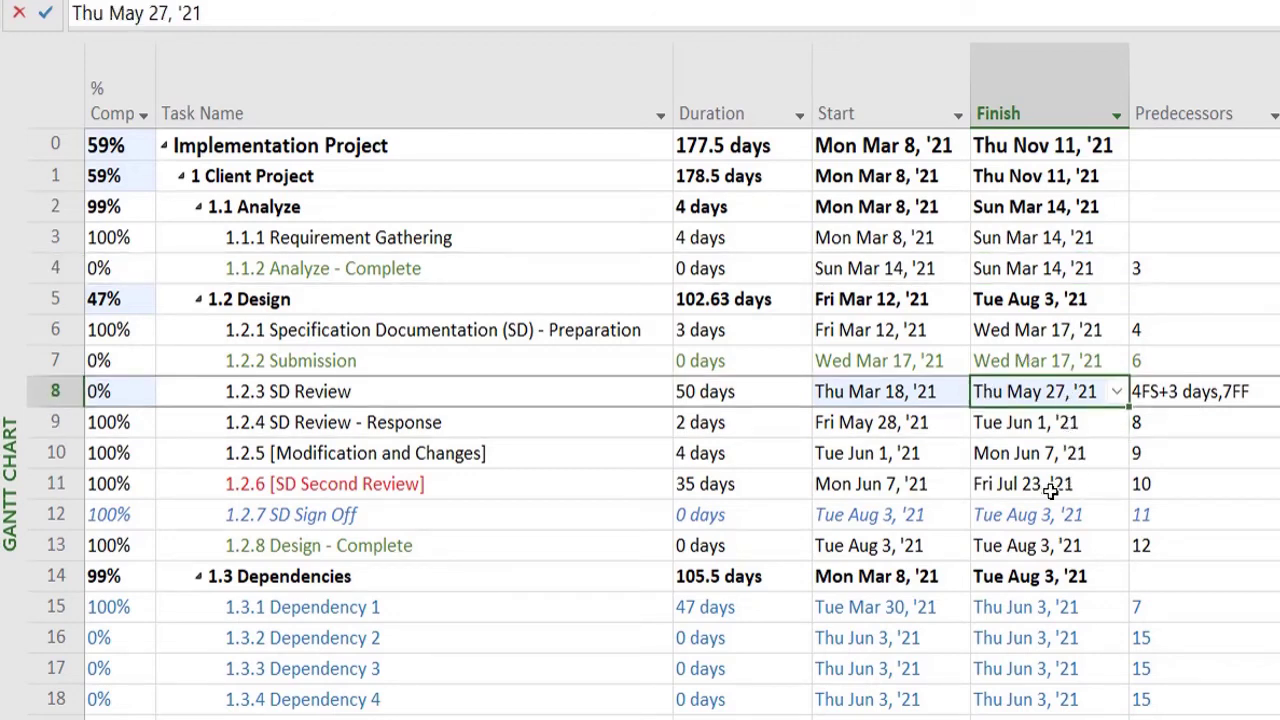
{"action": "left_click", "coordinate": [686, 391]}
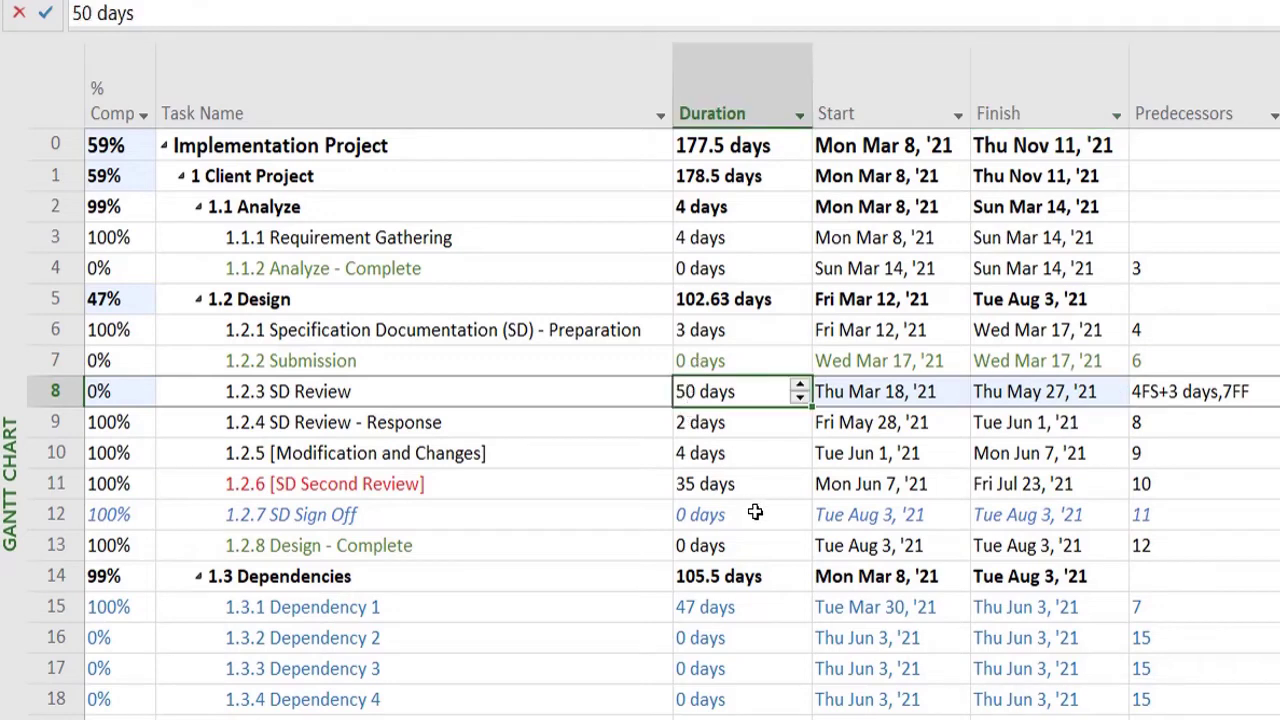
{"action": "left_click", "coordinate": [1033, 423]}
Set the duration of SD Review to 5 days and check its finish date.
{"action": "left_click", "coordinate": [730, 394]}
{"action": "type", "text": "5"}
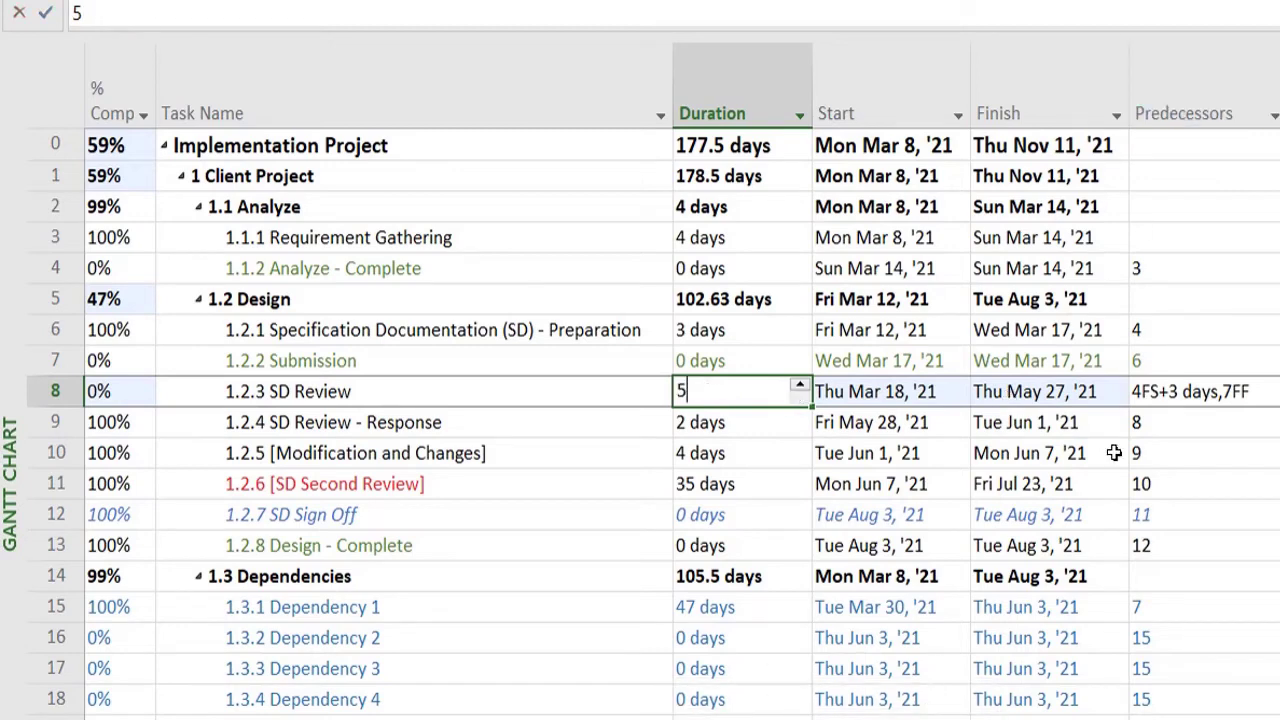
{"action": "left_click", "coordinate": [1021, 528]}
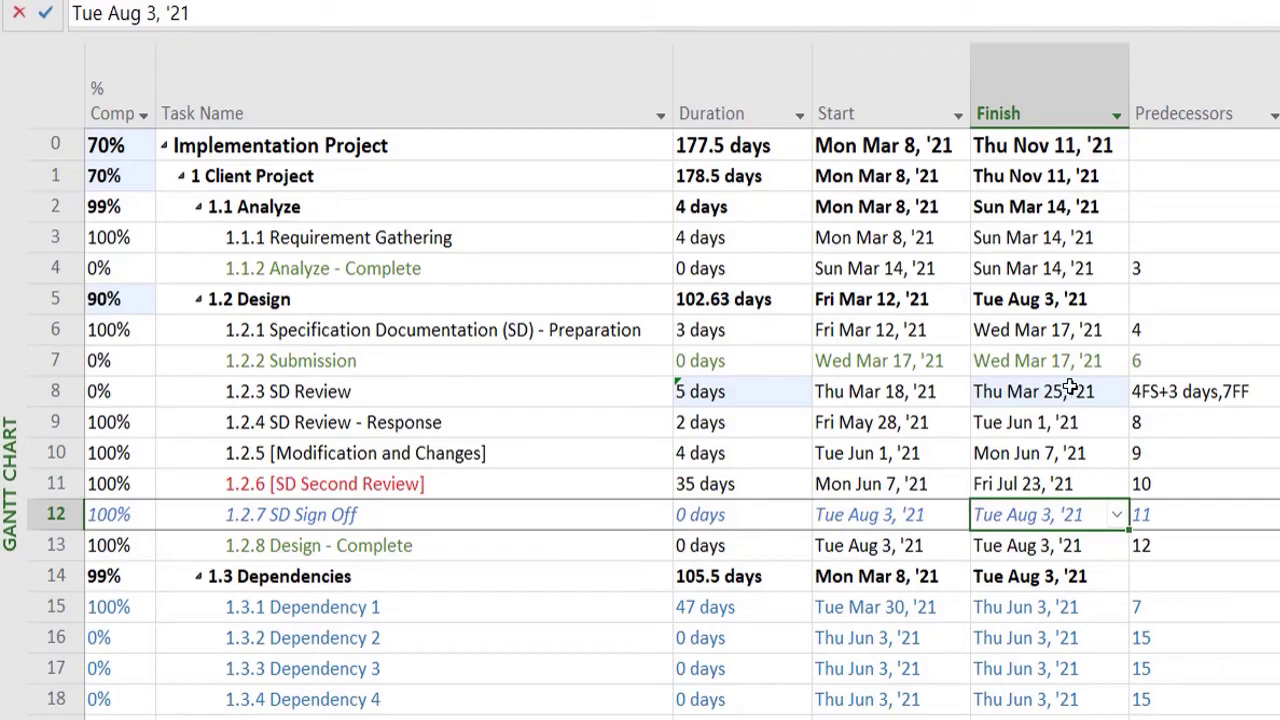
{"action": "left_click", "coordinate": [1029, 390]}
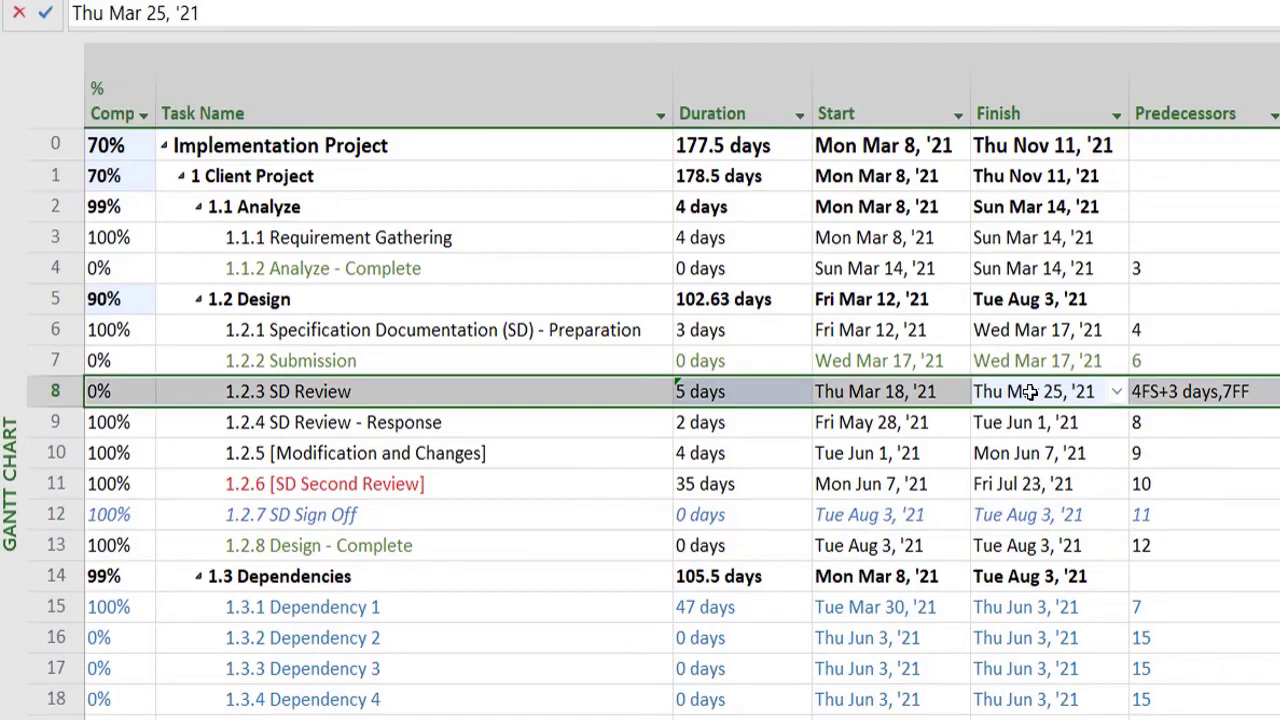
Open SD Review's task information beside the task table and check predecessors 4 and 7 against the scheduled dates.
{"action": "double_click", "coordinate": [1032, 391]}
{"action": "left_click_drag", "start_coordinate": [1113, 103], "coordinate": [1279, 0]}
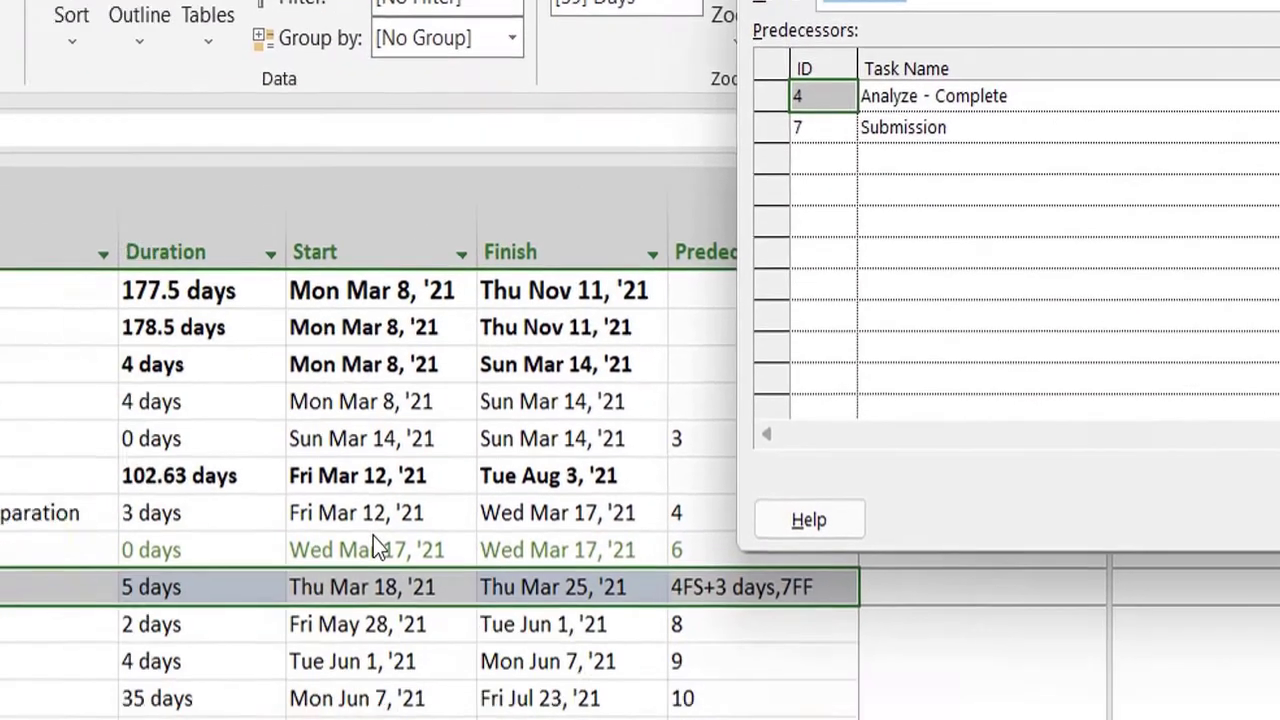
{"action": "key", "text": "Return"}
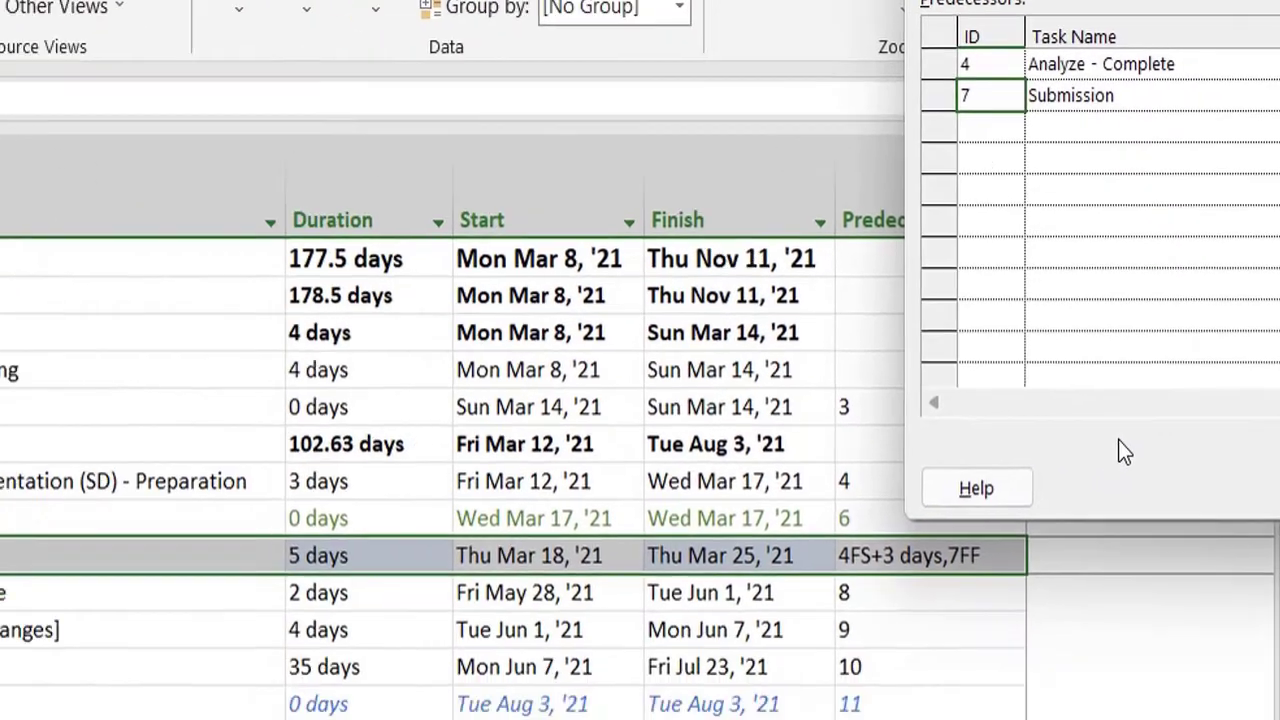
{"action": "key", "text": "Return"}
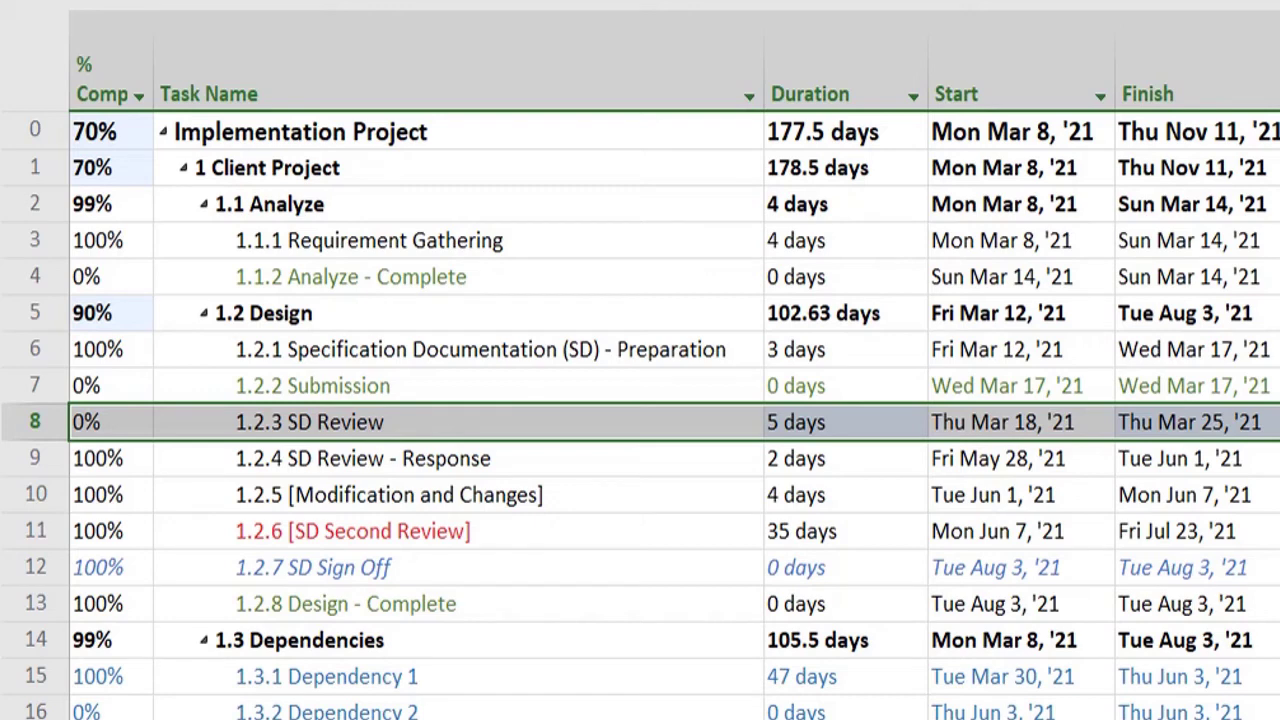
Set the start date of SD Review to Mon Mar 15, '21.
{"action": "key", "text": "Return"}
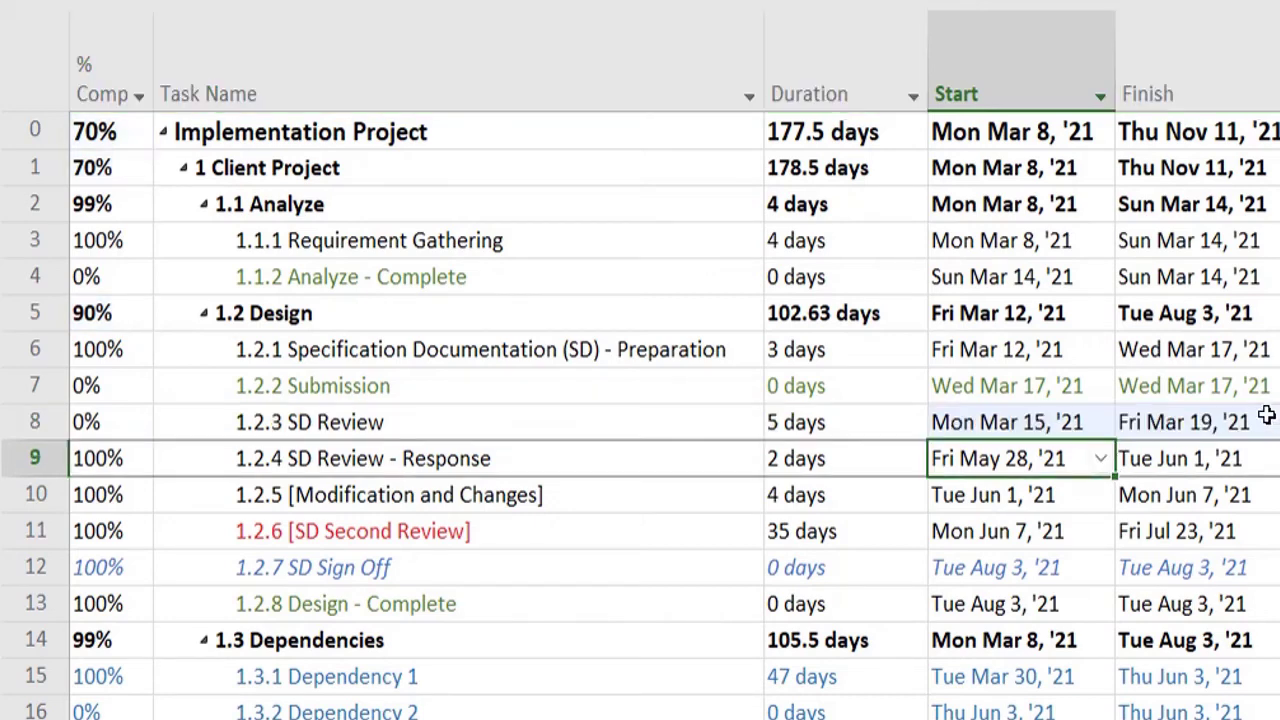